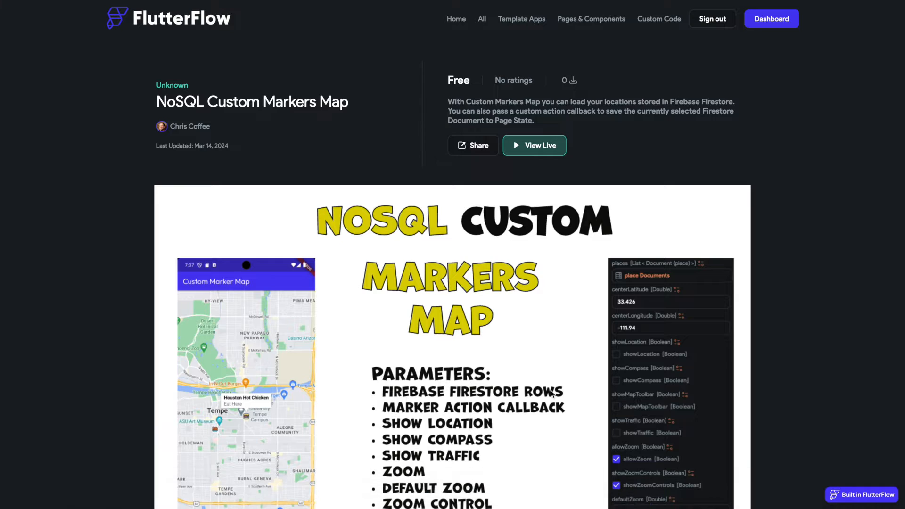
scroll(552, 394, "down", 3)
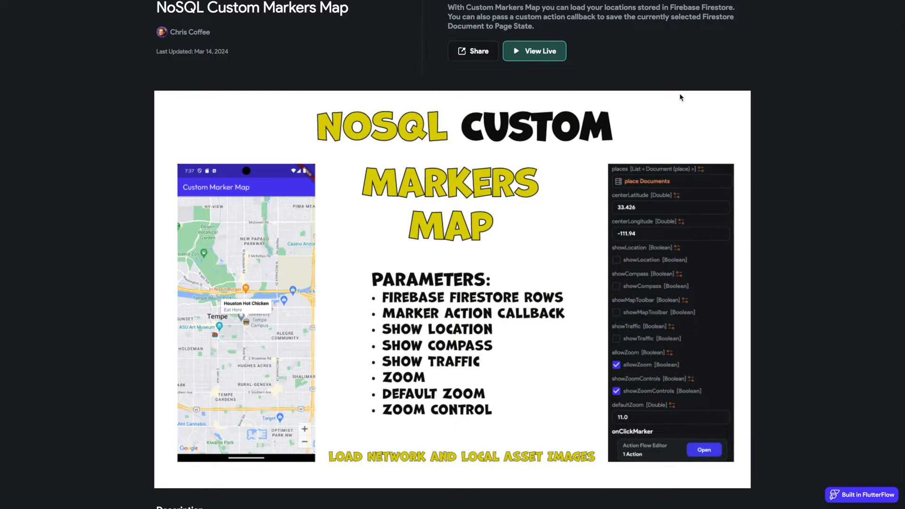
scroll(636, 120, "up", 3)
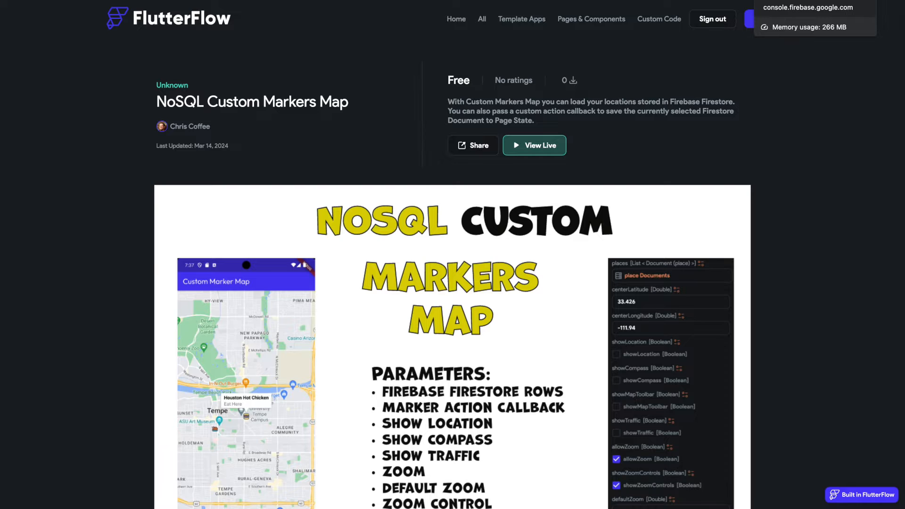
Switch the browser to the Medium tutorial article on FlutterFlow map markers
left_click(805, 0)
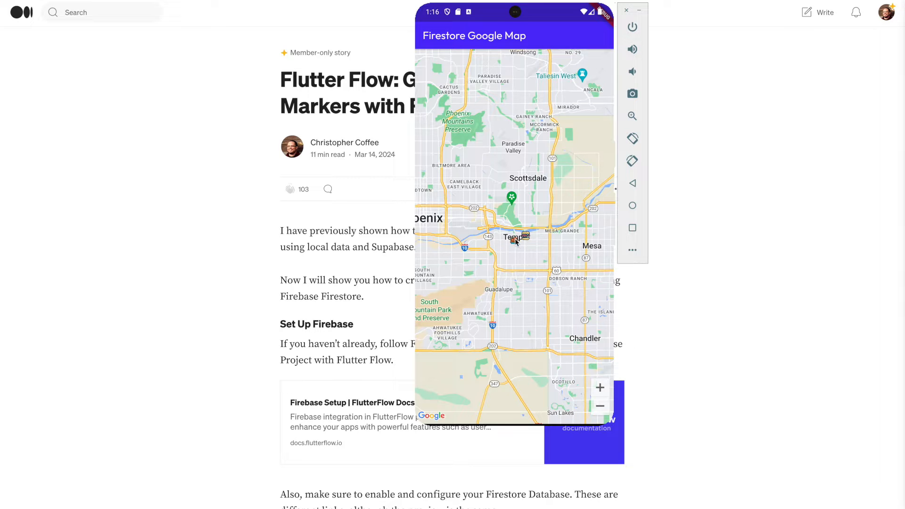
Show the Thai Basil then Houston Hot Chicken marker info windows, then return to the article
left_click(527, 237)
left_click(599, 387)
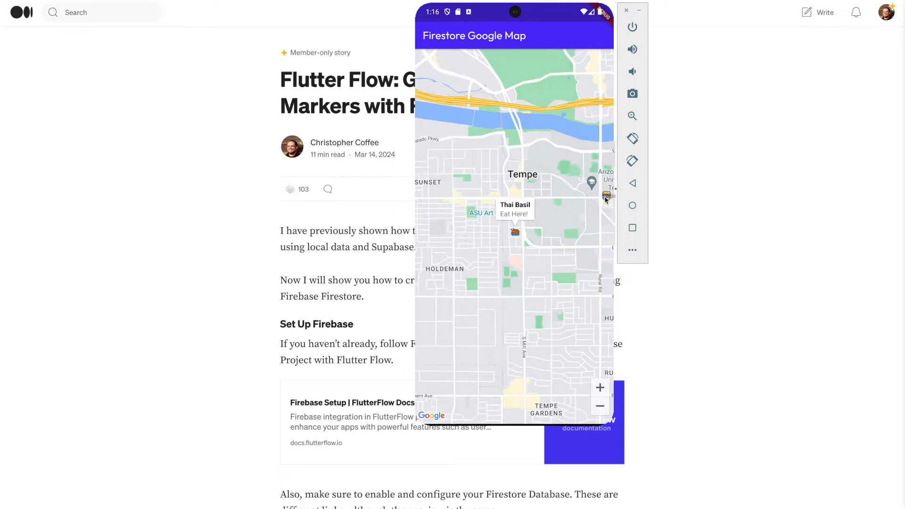
left_click(605, 197)
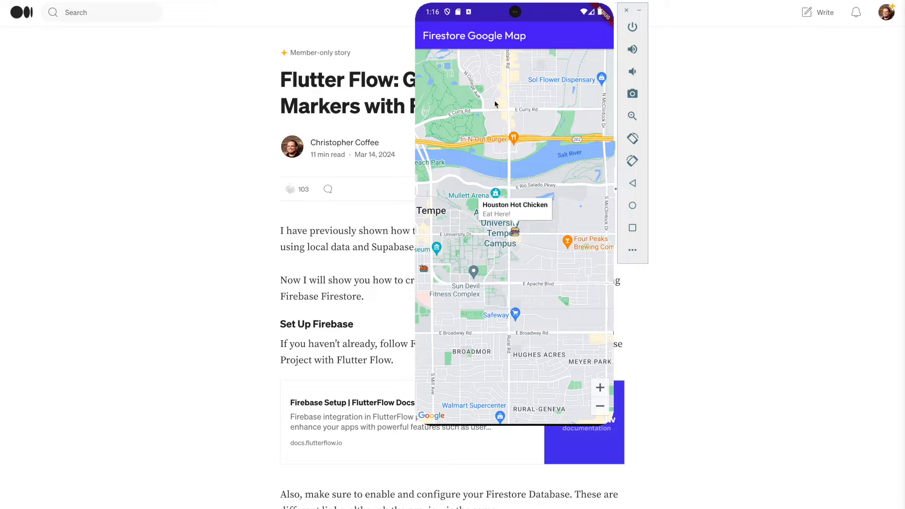
left_click(343, 233)
scroll(341, 232, "down", 2)
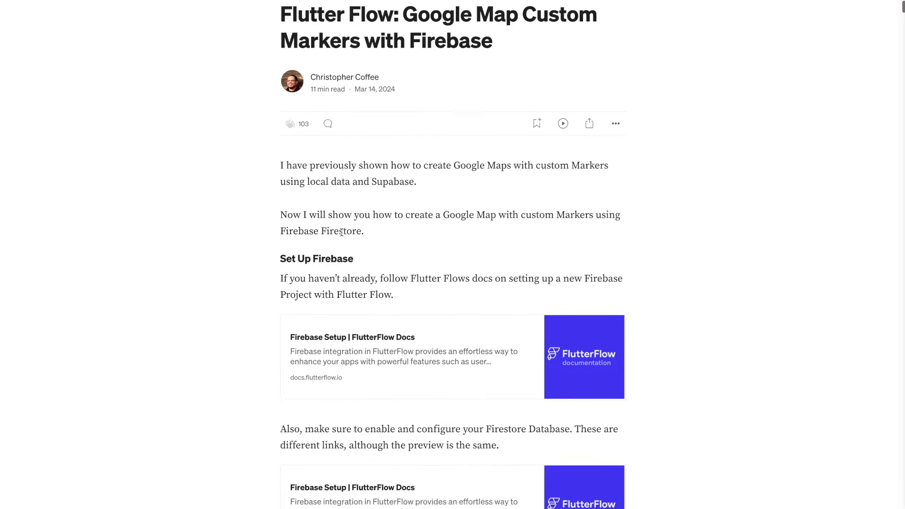
scroll(342, 232, "down", 1)
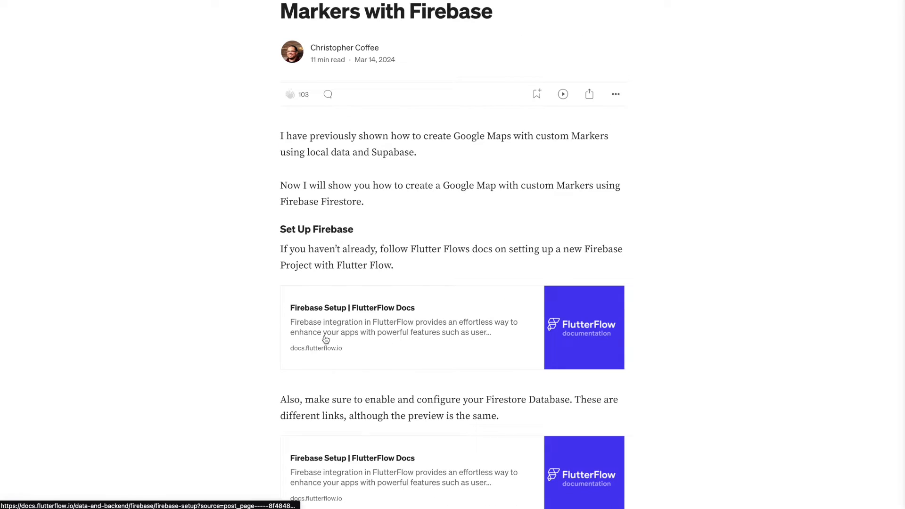
scroll(378, 373, "down", 5)
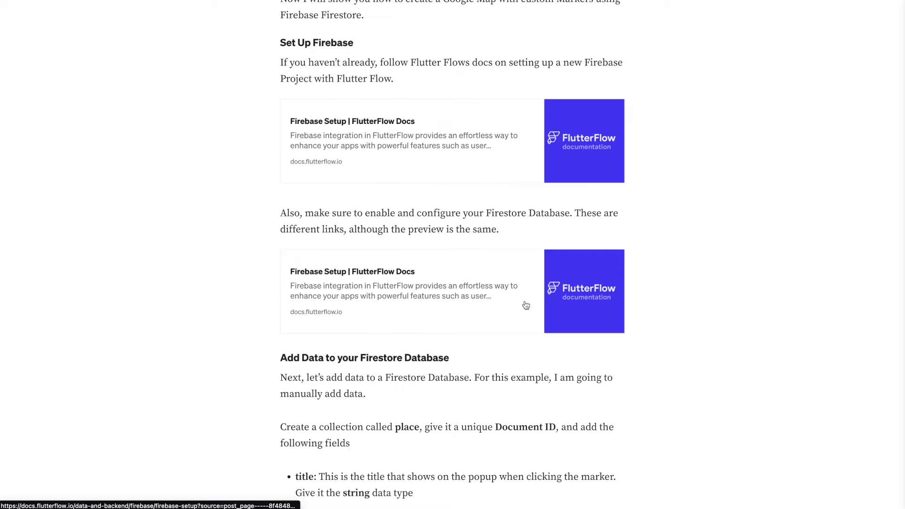
scroll(426, 294, "down", 5)
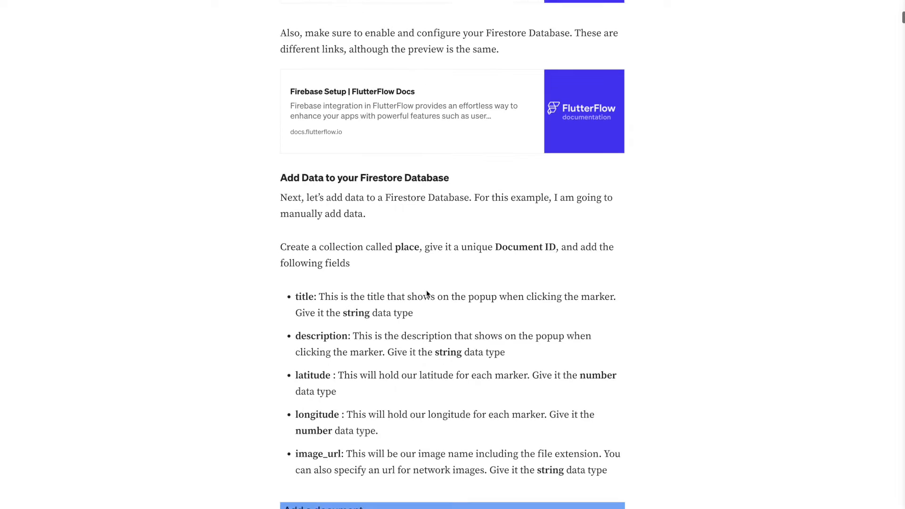
scroll(424, 221, "down", 2)
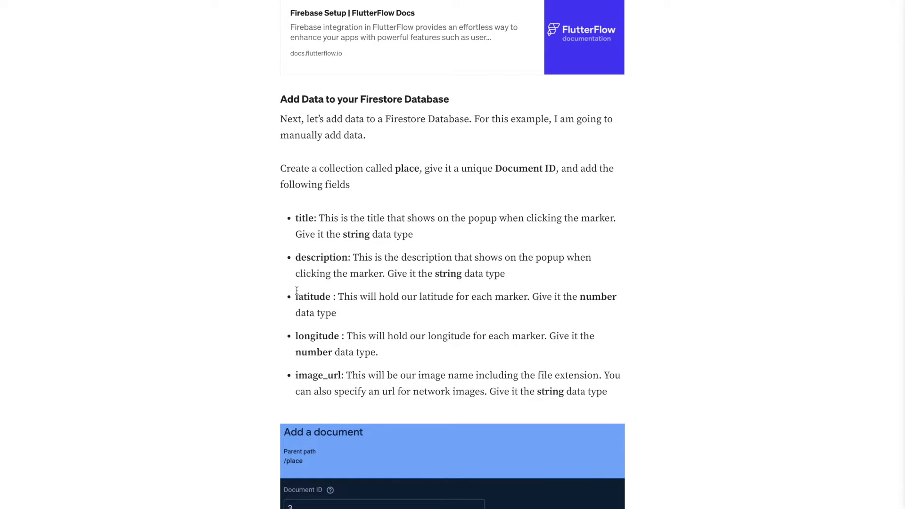
Highlight the latitude and longitude field entries of the place collection
left_click_drag(296, 291, 345, 332)
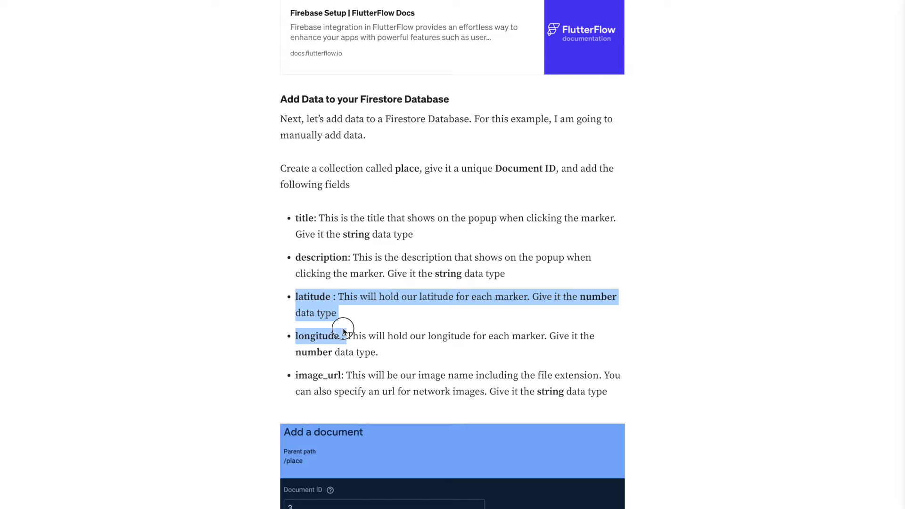
left_click_drag(410, 356, 295, 296)
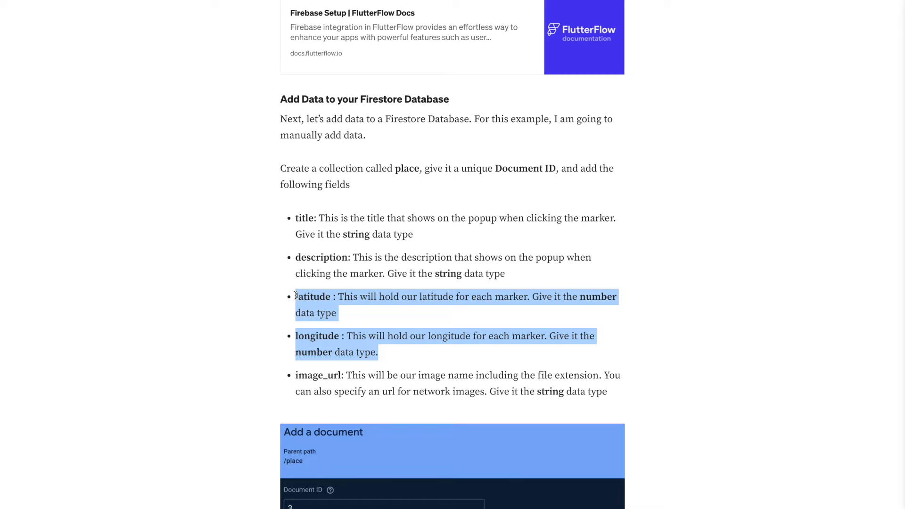
scroll(295, 296, "down", 3)
scroll(295, 296, "down", 3)
scroll(295, 296, "down", 1)
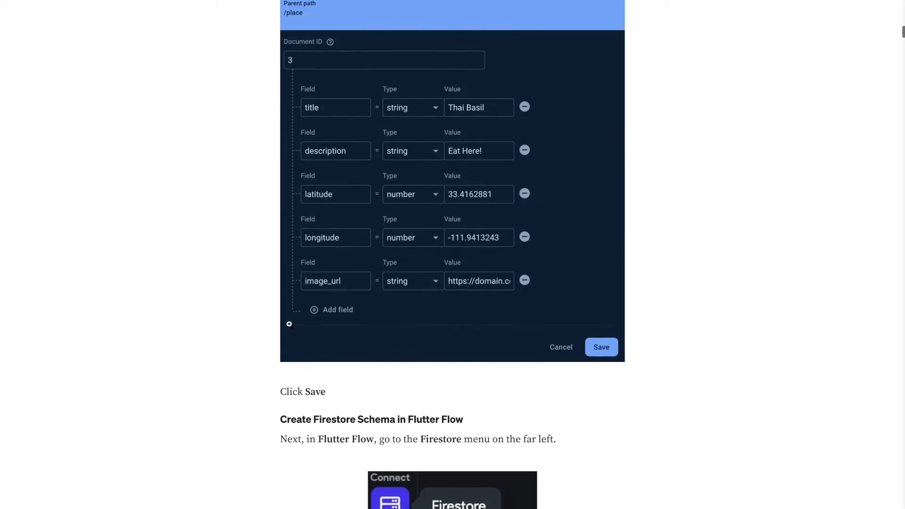
scroll(288, 380, "down", 1)
scroll(288, 381, "down", 3)
scroll(289, 377, "down", 2)
scroll(289, 377, "down", 3)
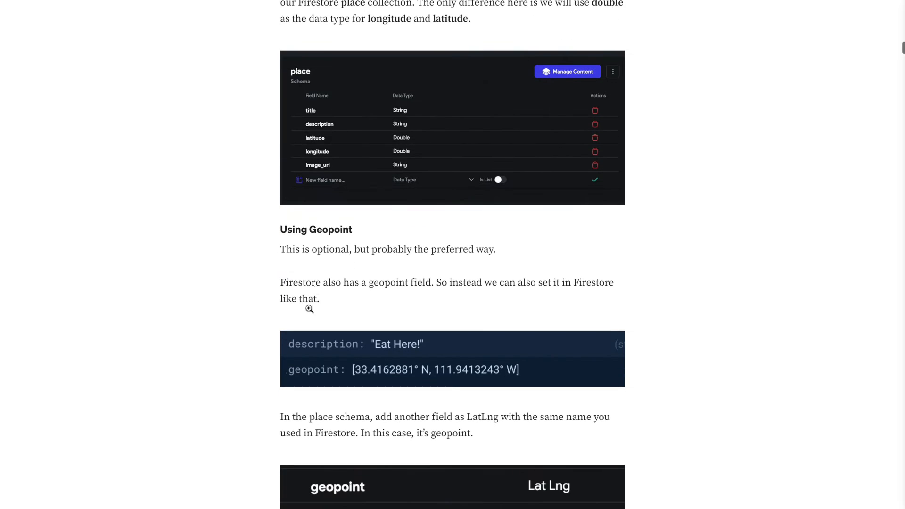
scroll(305, 335, "down", 1)
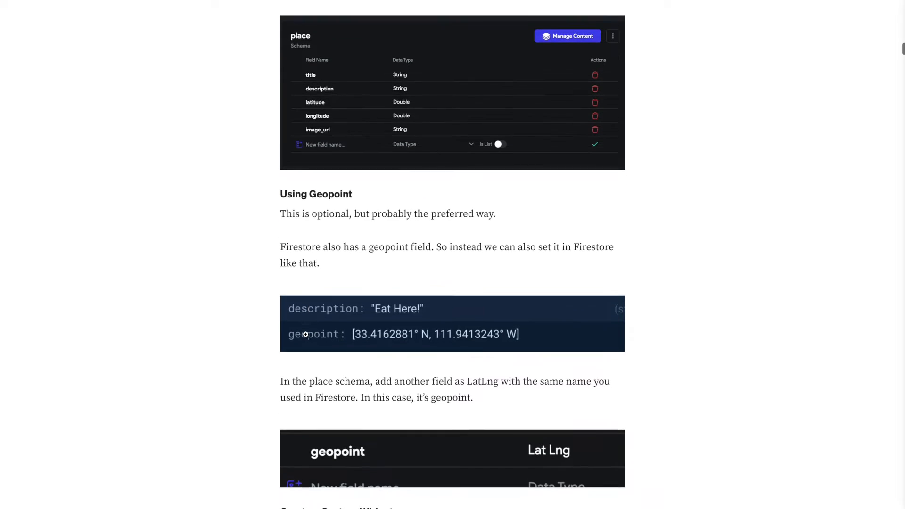
scroll(370, 312, "up", 5)
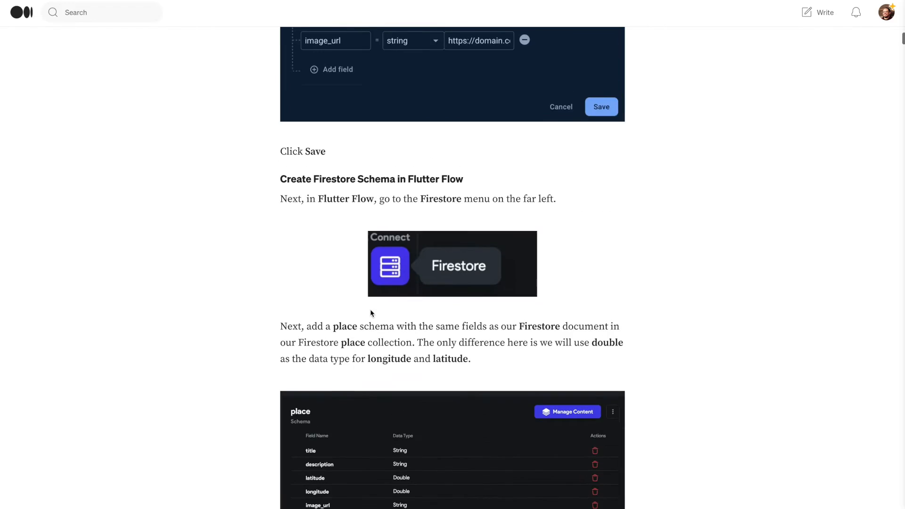
scroll(370, 313, "up", 3)
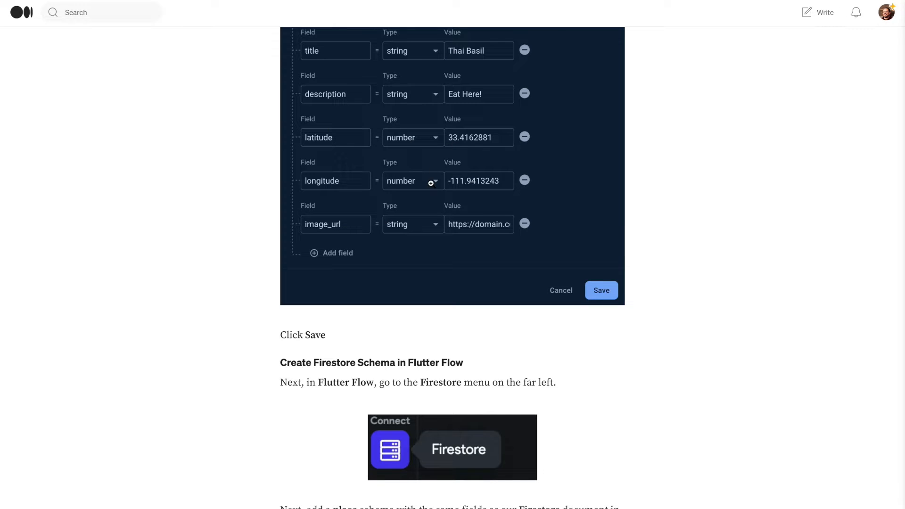
scroll(431, 183, "down", 2)
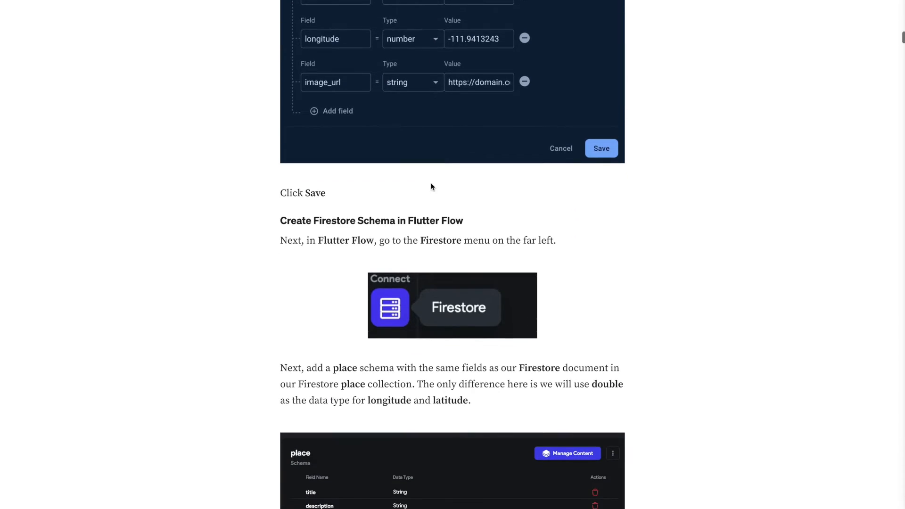
scroll(433, 186, "down", 2)
scroll(431, 186, "down", 3)
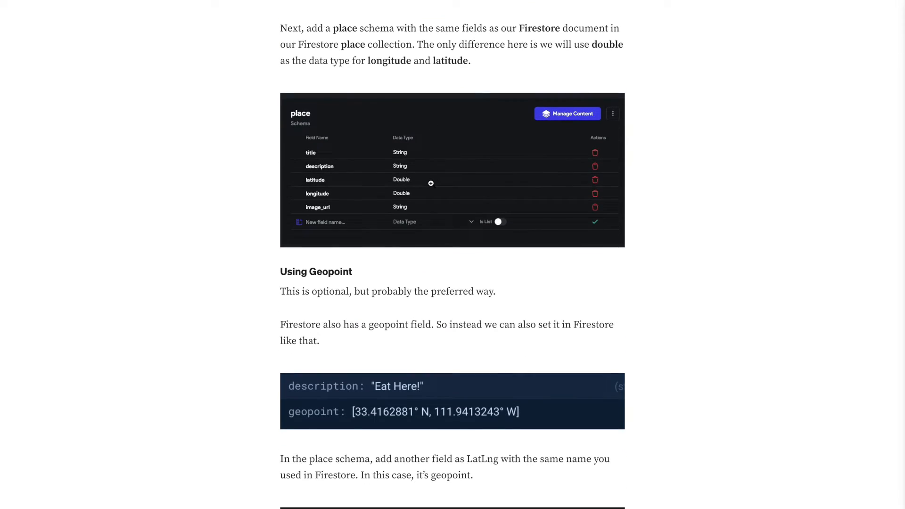
scroll(430, 183, "down", 1)
scroll(431, 183, "down", 2)
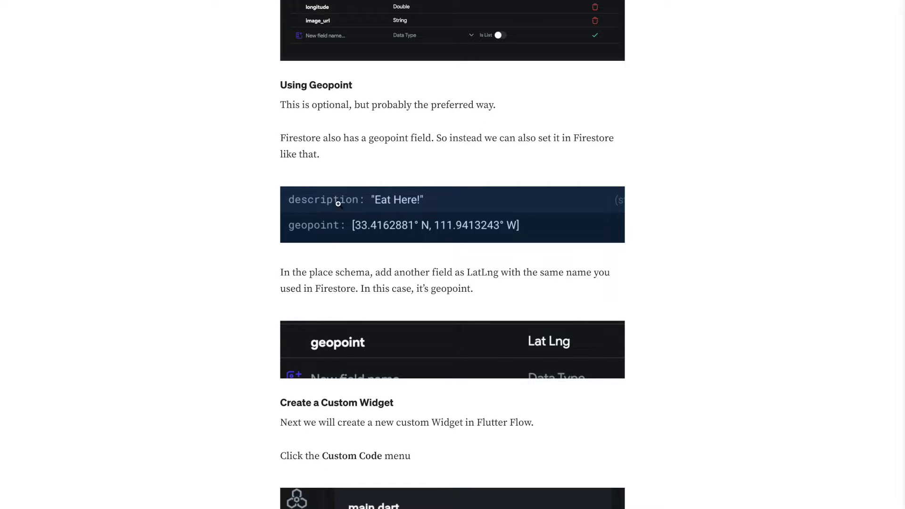
scroll(351, 226, "up", 5)
scroll(350, 227, "up", 2)
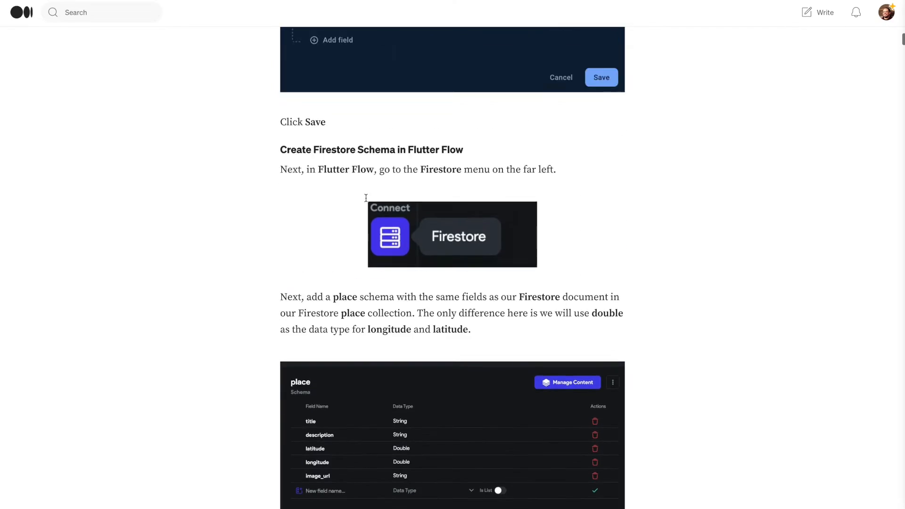
scroll(366, 197, "up", 2)
scroll(420, 121, "up", 1)
scroll(418, 175, "up", 1)
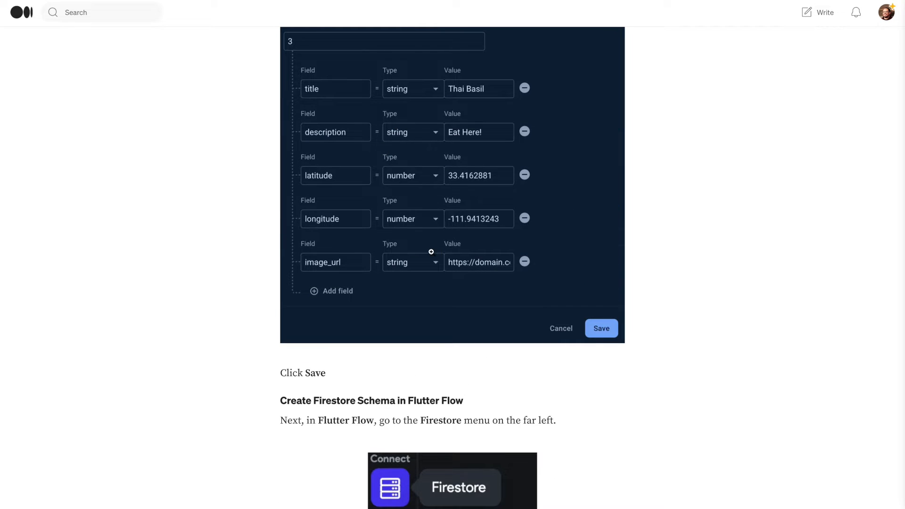
scroll(414, 210, "down", 4)
scroll(414, 211, "down", 5)
scroll(414, 211, "down", 1)
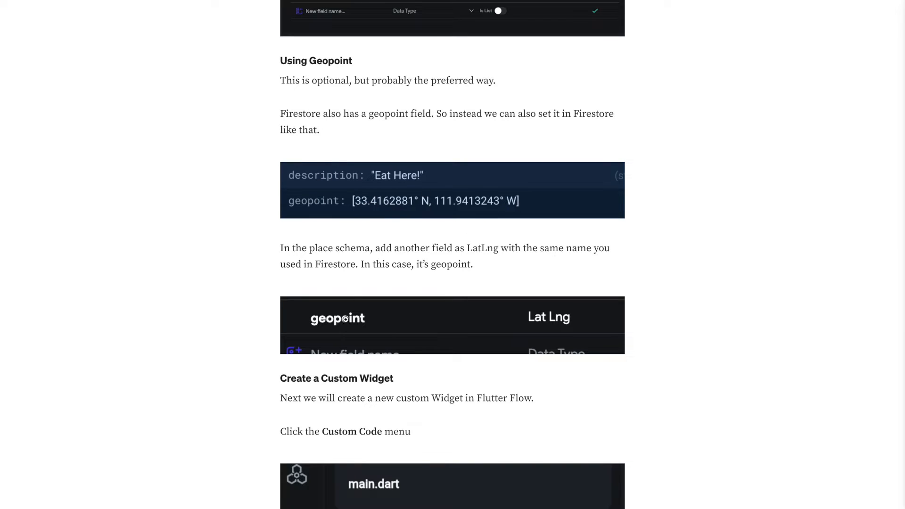
scroll(398, 241, "up", 2)
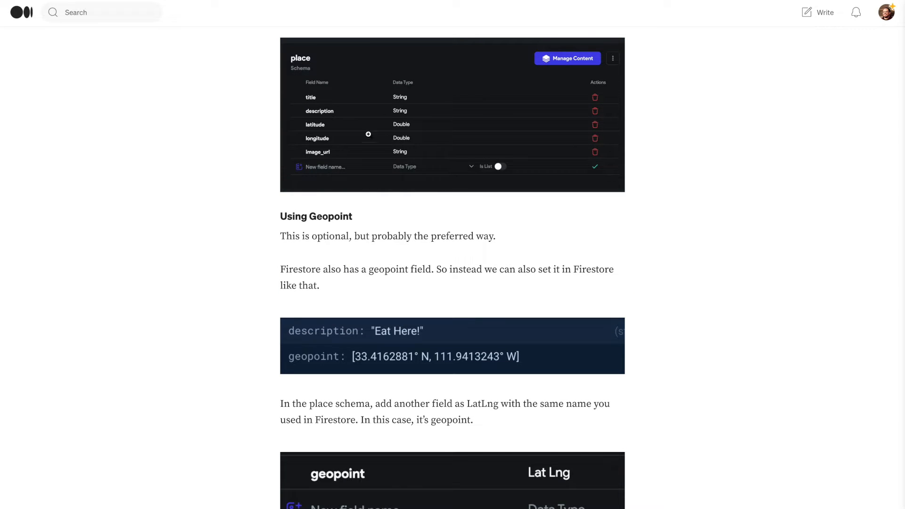
scroll(335, 241, "down", 1)
scroll(335, 241, "down", 2)
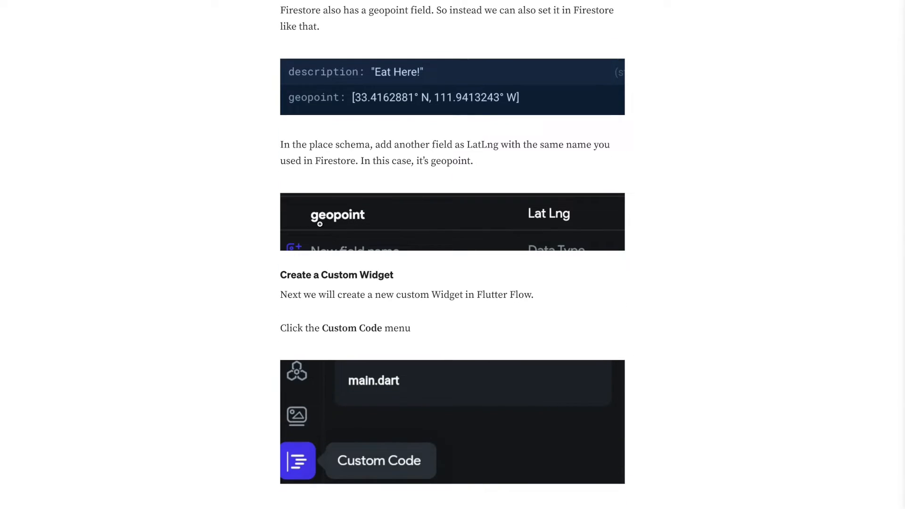
scroll(569, 228, "up", 2)
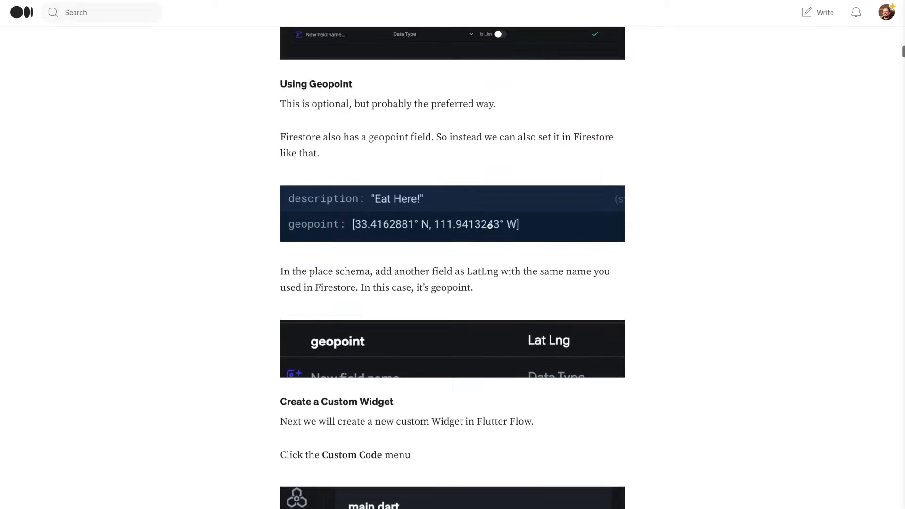
scroll(495, 233, "up", 2)
scroll(458, 298, "down", 2)
scroll(458, 298, "down", 2)
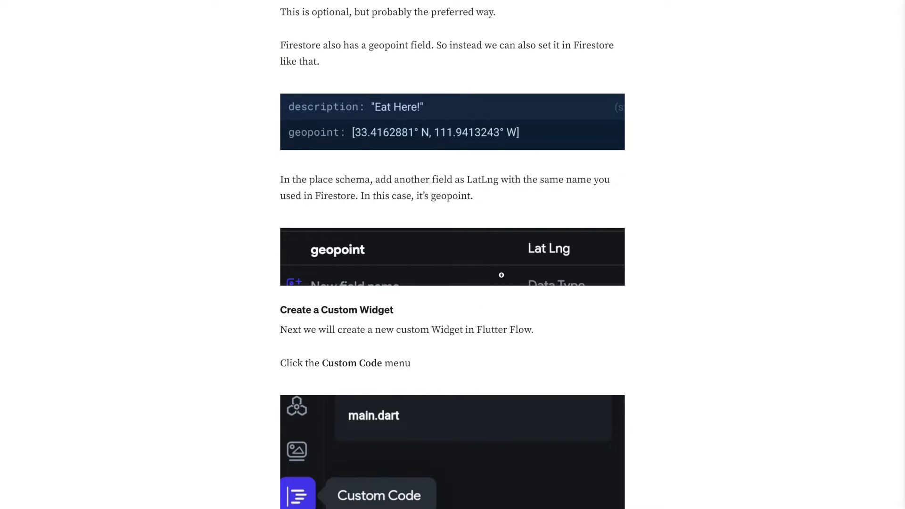
scroll(491, 259, "up", 1)
scroll(491, 259, "up", 1)
scroll(491, 257, "up", 1)
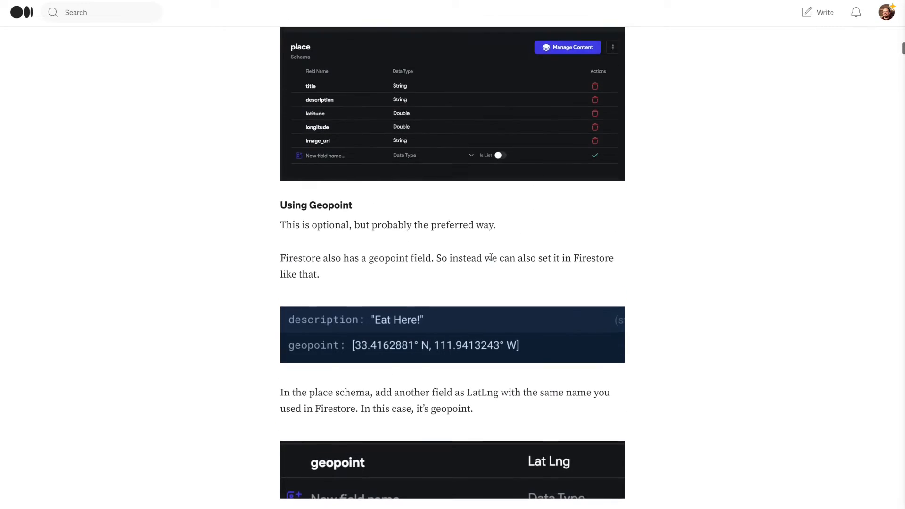
scroll(473, 209, "down", 1)
scroll(472, 209, "down", 1)
scroll(473, 210, "down", 2)
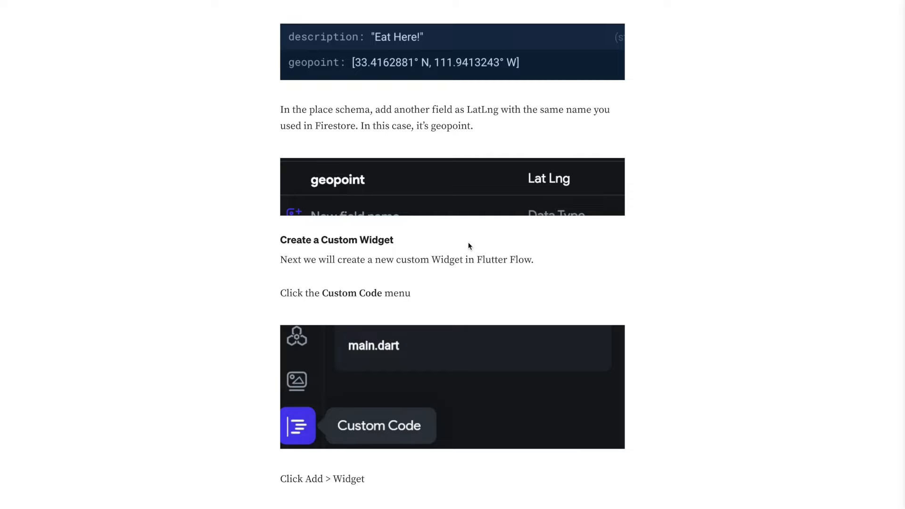
scroll(468, 245, "down", 1)
scroll(468, 243, "down", 3)
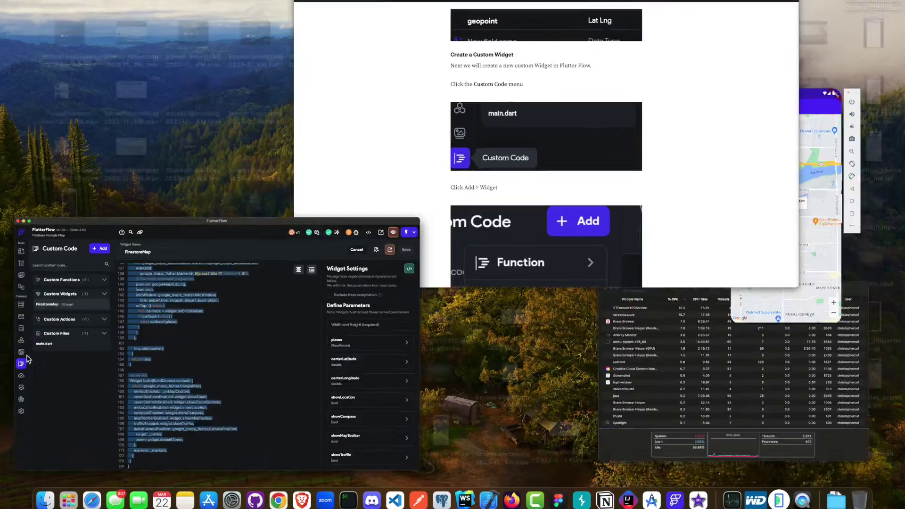
Bring up the FirestoreMap custom widget in the project's Custom Code section
left_click(66, 177)
left_click(65, 105)
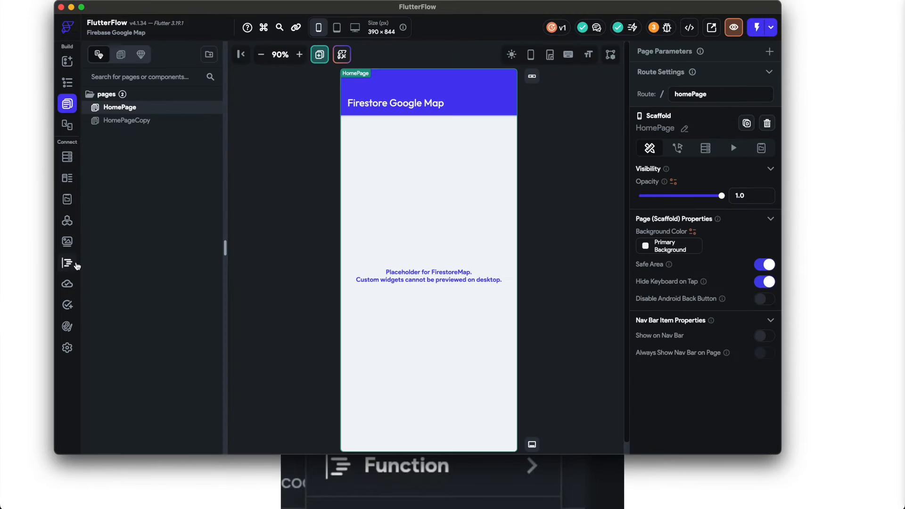
left_click(67, 262)
scroll(341, 229, "down", 2)
scroll(341, 228, "down", 1)
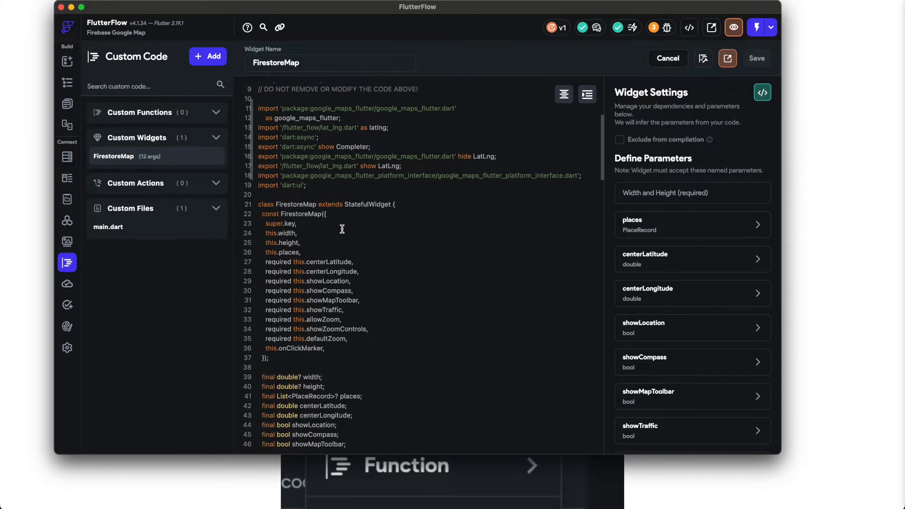
scroll(341, 229, "up", 2)
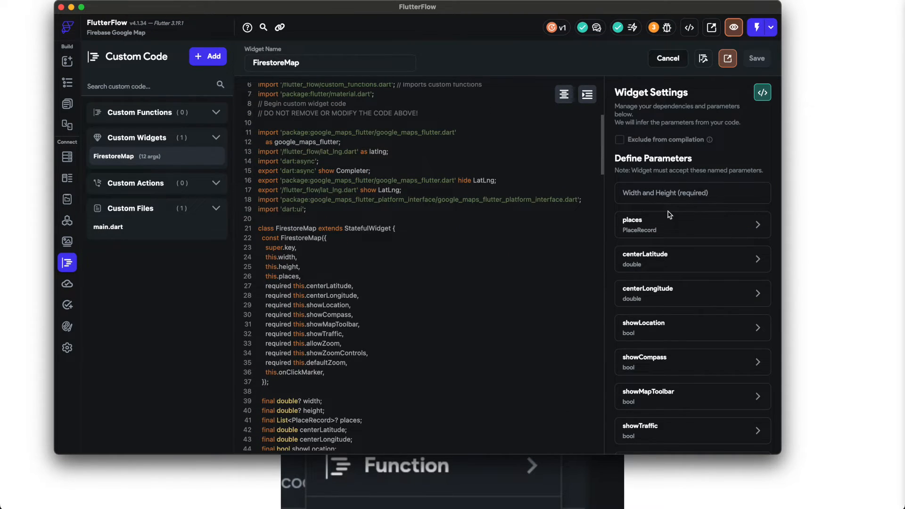
left_click_drag(466, 11, 493, 62)
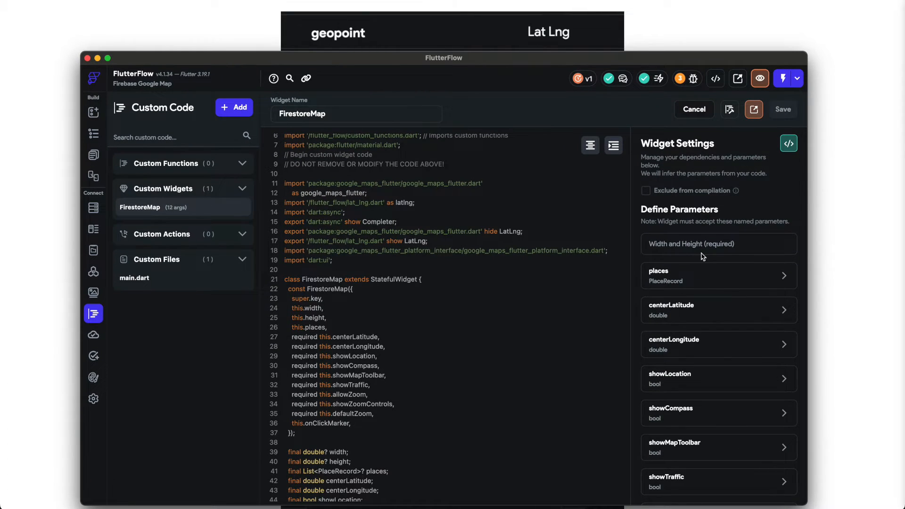
scroll(703, 255, "down", 1)
Check the places parameter keeps Document as its type, a list of place documents
left_click(706, 249)
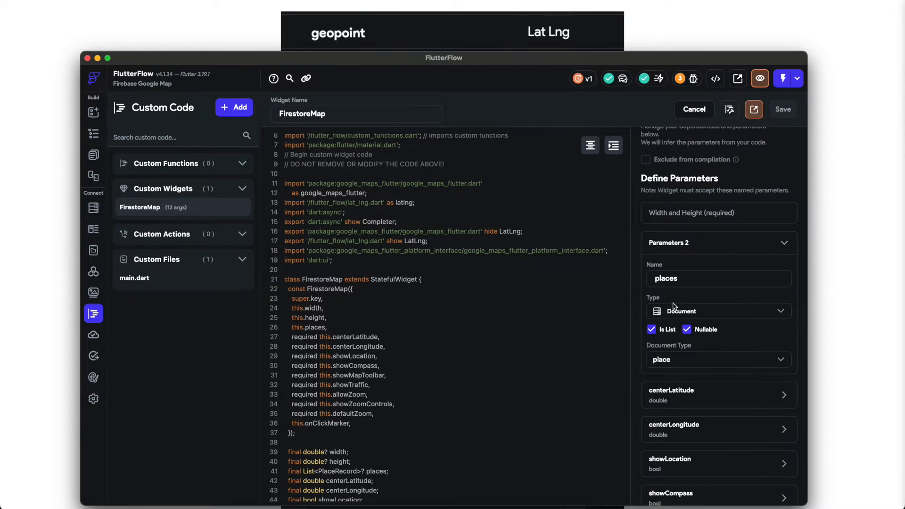
left_click(682, 316)
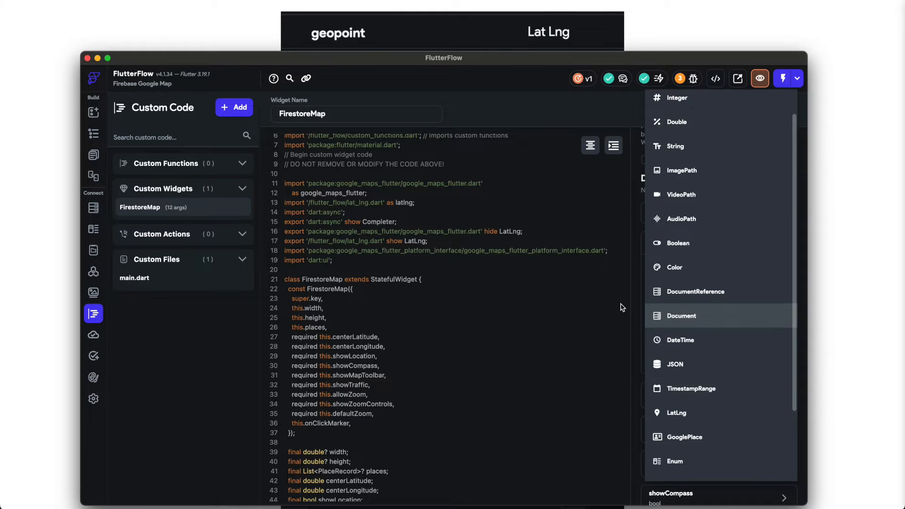
left_click(643, 316)
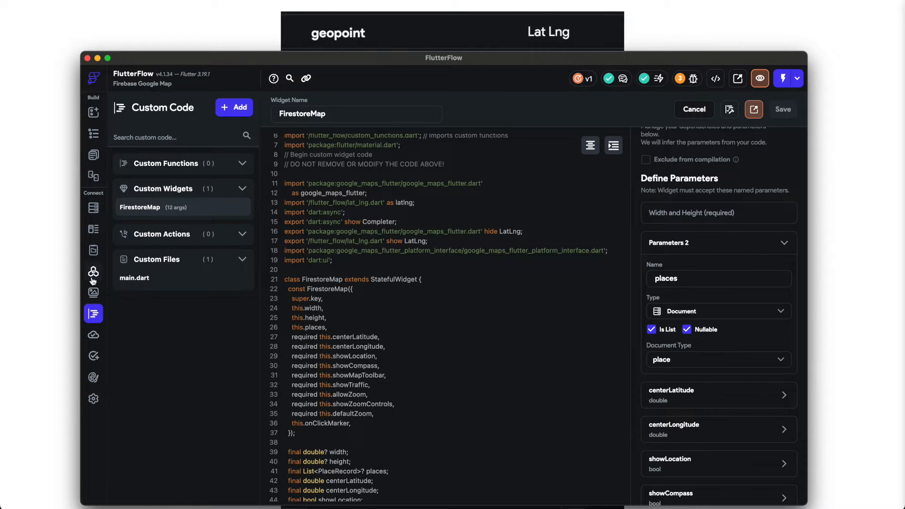
left_click(93, 228)
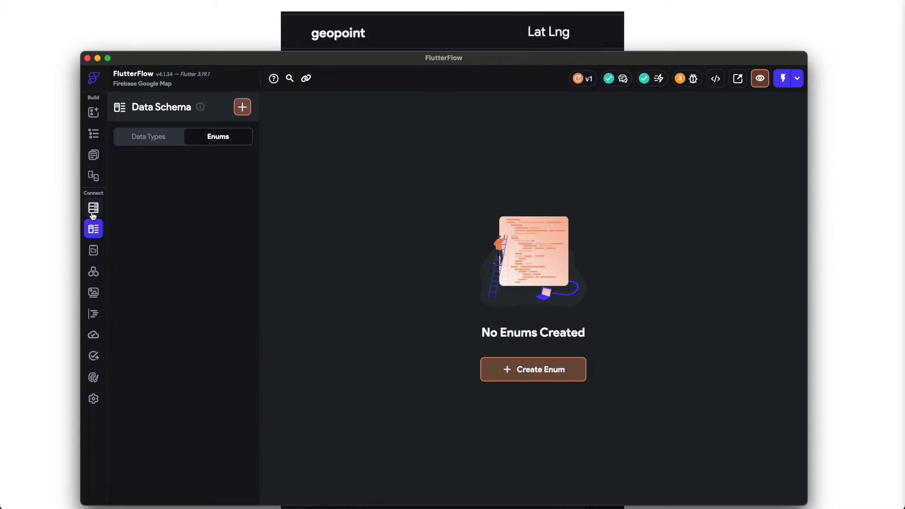
left_click(93, 210)
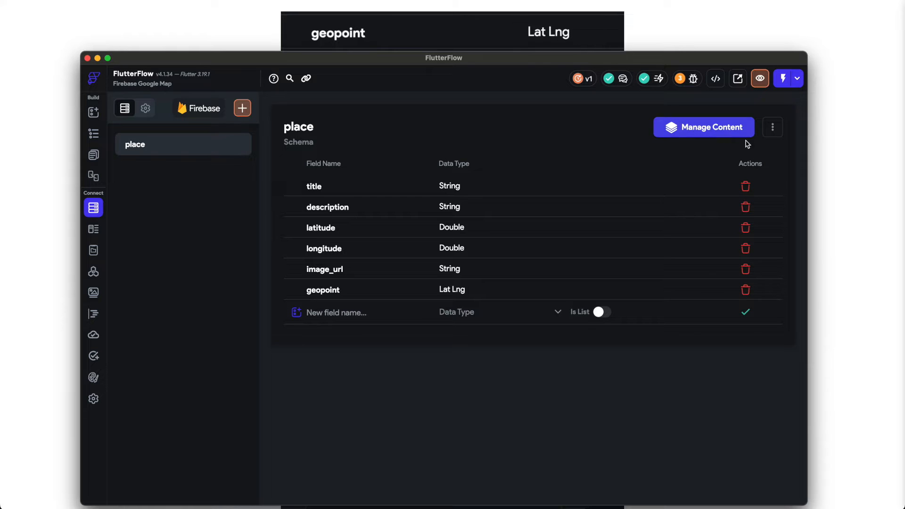
left_click(773, 128)
left_click(509, 113)
left_click(242, 108)
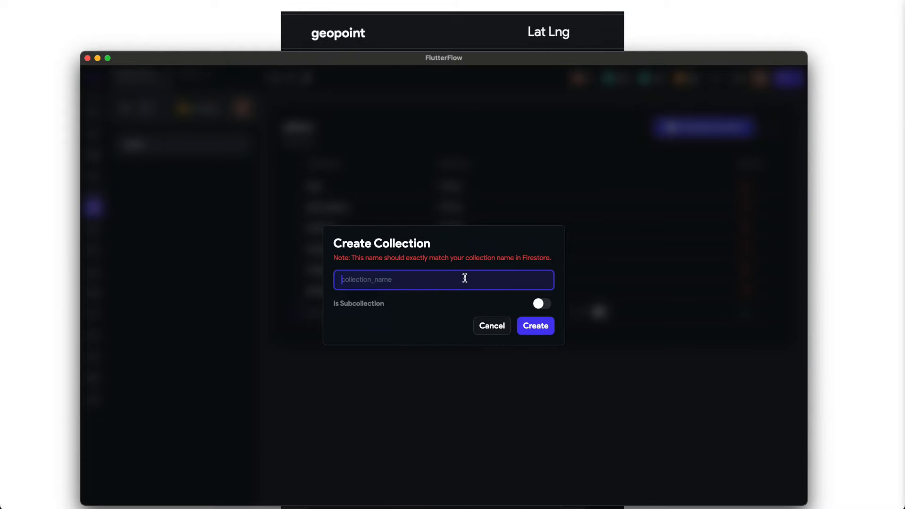
left_click(491, 337)
left_click(492, 324)
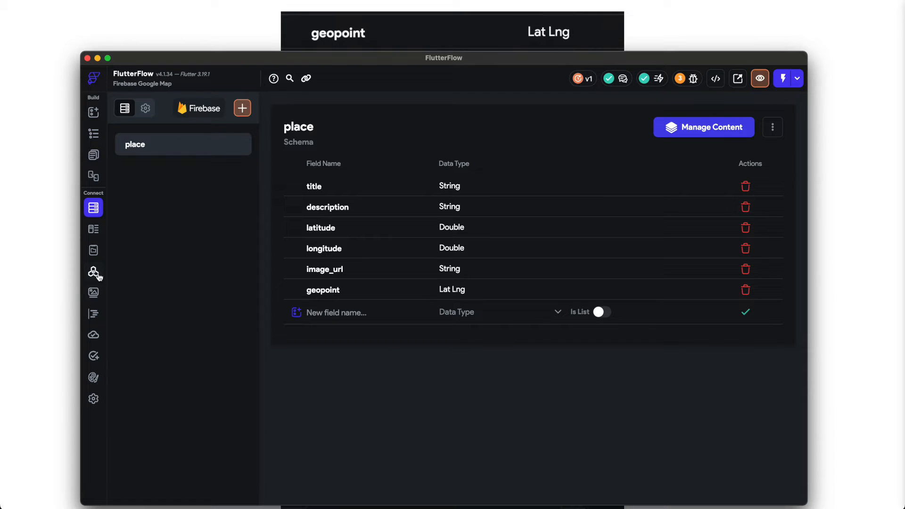
left_click(93, 315)
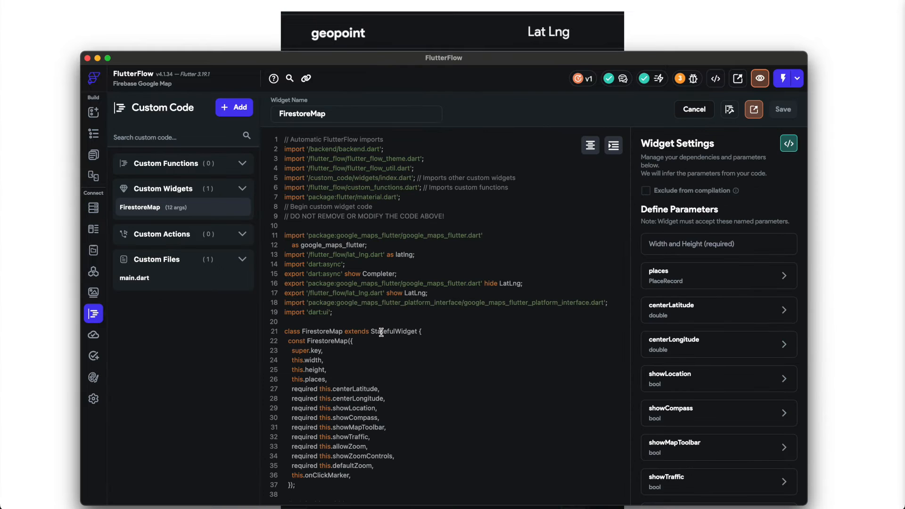
scroll(379, 330, "down", 2)
Shrink the enlarged onClickMarker parameter screenshot back into the article
left_click(820, 253)
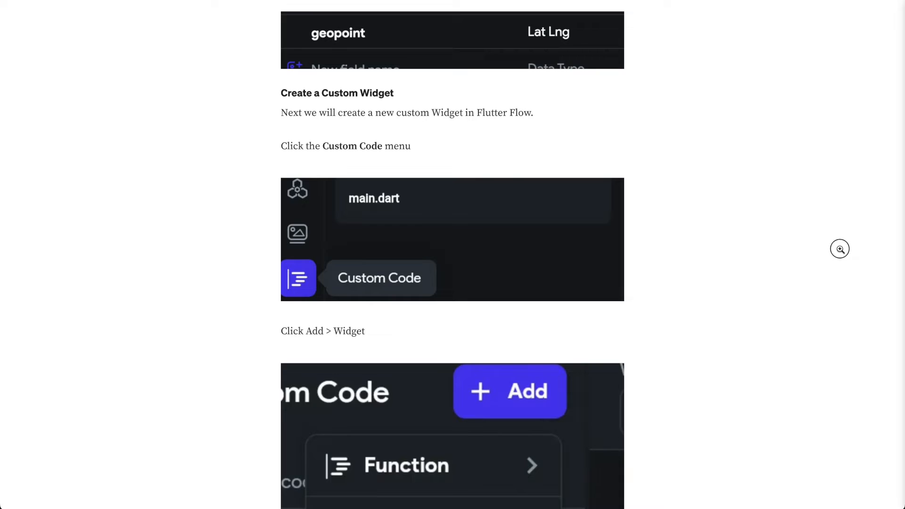
scroll(605, 318, "down", 7)
scroll(605, 320, "down", 5)
scroll(605, 320, "down", 2)
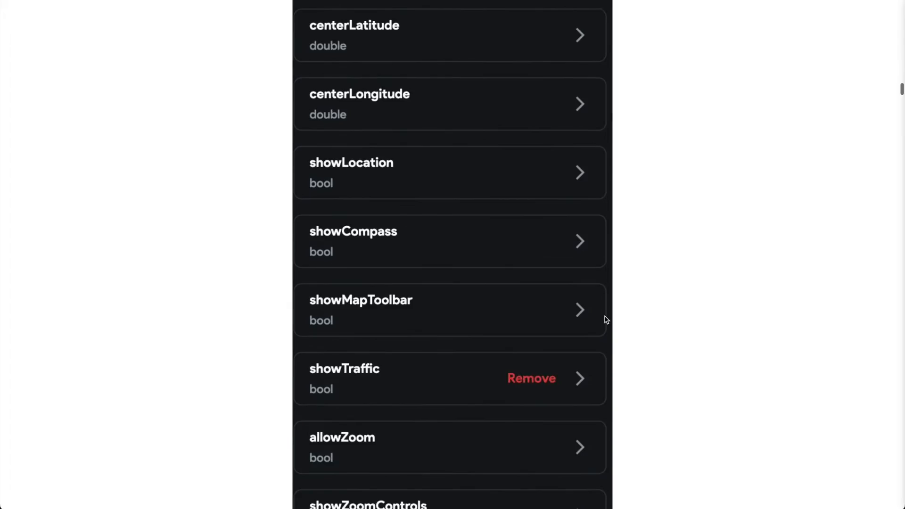
scroll(605, 320, "down", 5)
scroll(605, 319, "down", 2)
scroll(606, 320, "down", 1)
scroll(605, 319, "down", 1)
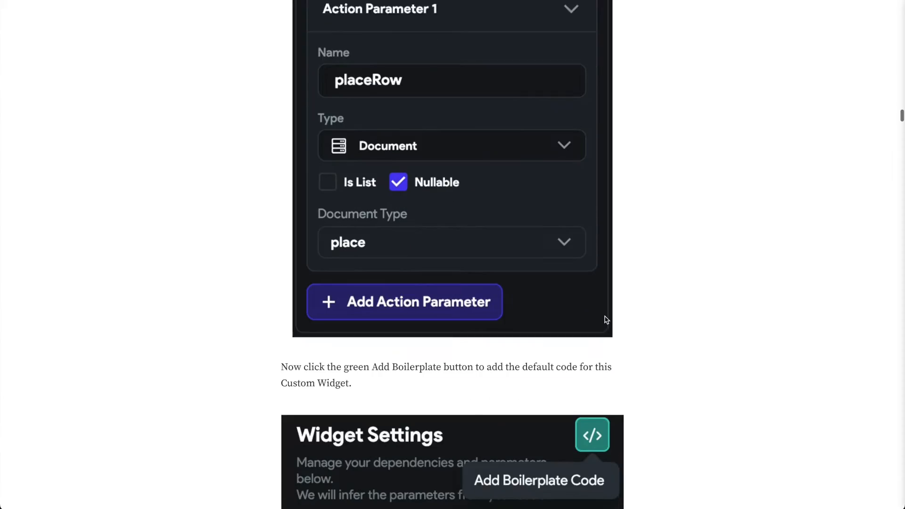
scroll(605, 319, "down", 5)
scroll(605, 320, "down", 5)
scroll(605, 319, "down", 10)
scroll(605, 320, "up", 1)
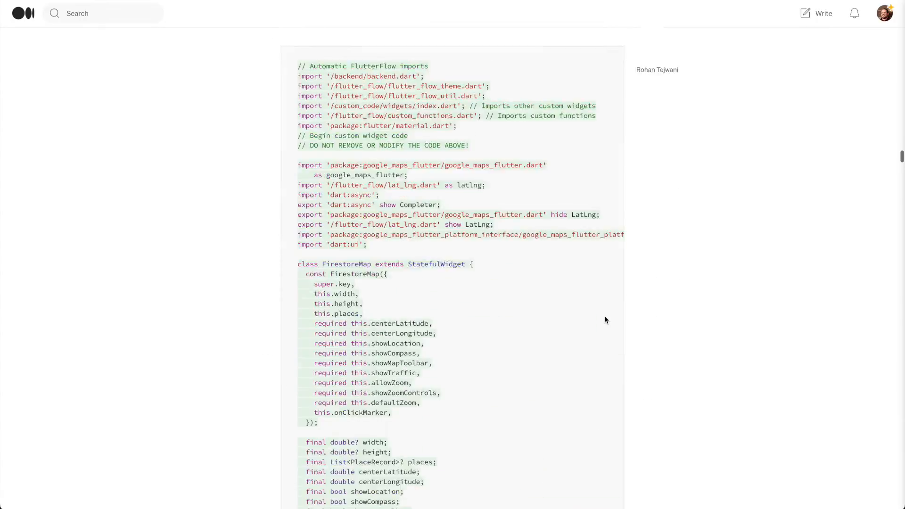
scroll(605, 320, "up", 7)
scroll(605, 320, "down", 3)
scroll(605, 319, "down", 1)
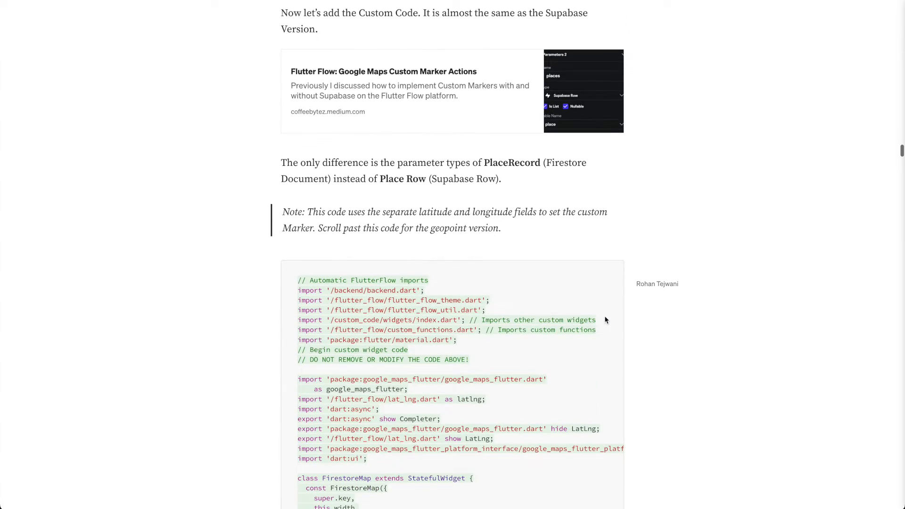
scroll(605, 320, "up", 10)
scroll(605, 320, "up", 10)
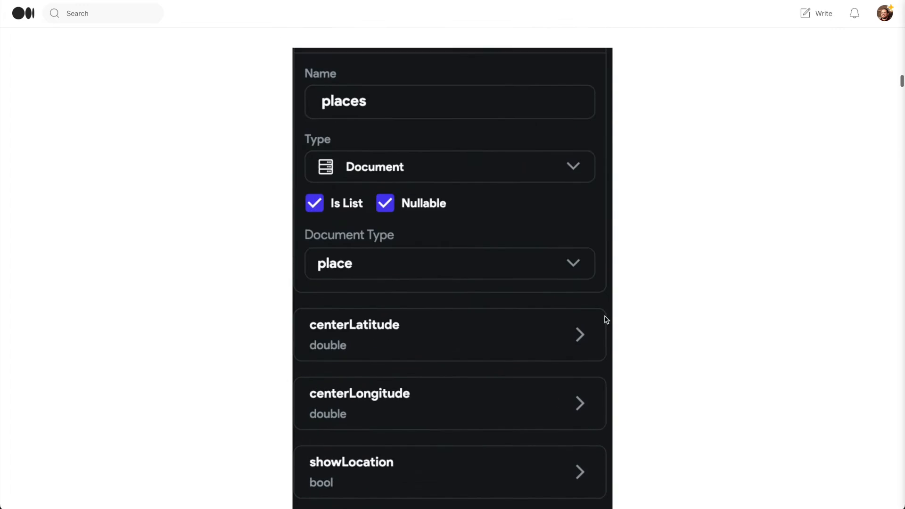
scroll(605, 320, "up", 10)
scroll(605, 320, "up", 10)
scroll(605, 320, "down", 2)
scroll(605, 320, "down", 10)
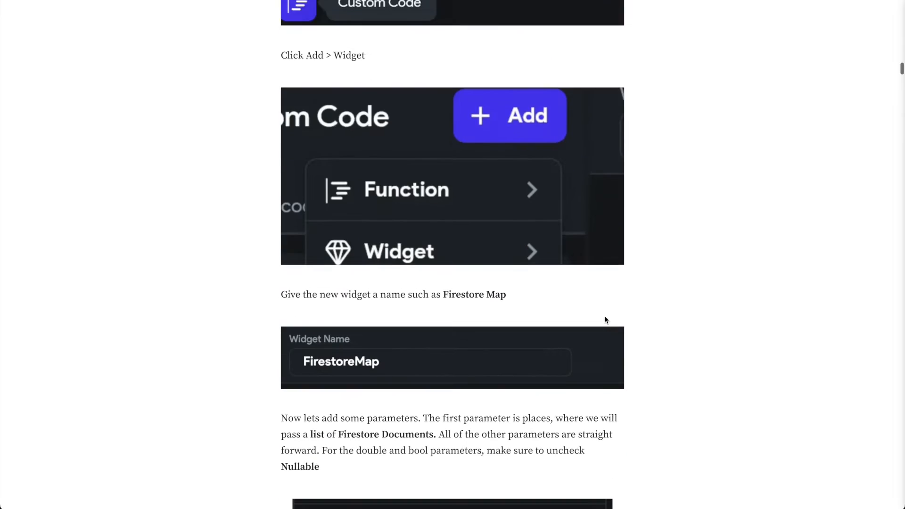
scroll(605, 319, "down", 6)
scroll(605, 320, "down", 2)
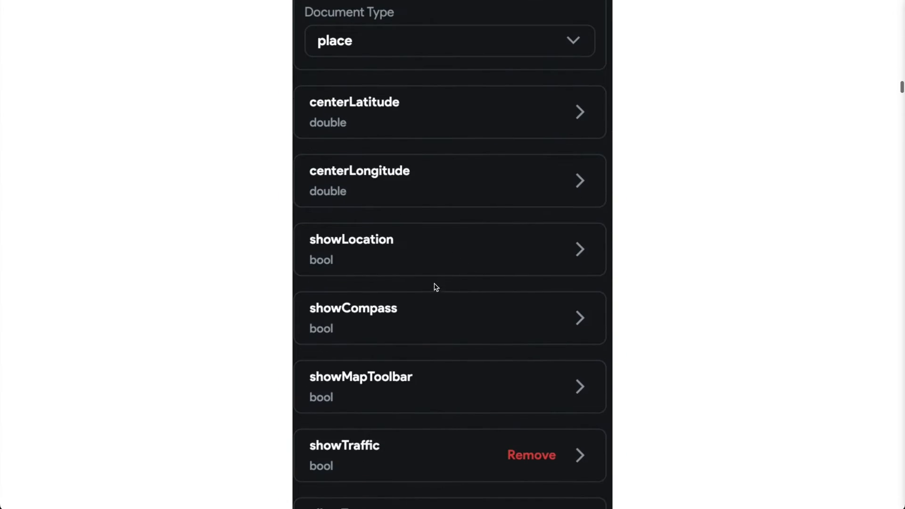
scroll(434, 287, "down", 1)
scroll(441, 315, "down", 1)
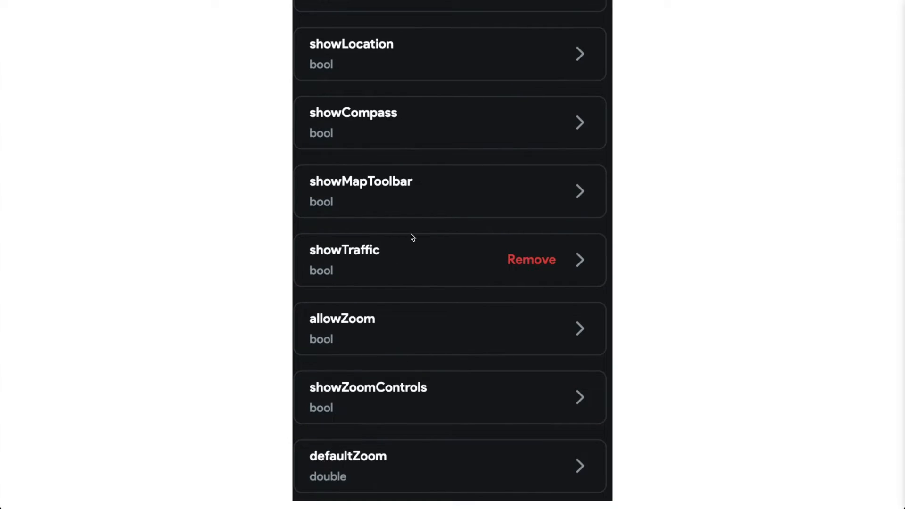
scroll(411, 237, "down", 5)
scroll(411, 238, "down", 2)
scroll(411, 237, "down", 3)
scroll(411, 237, "up", 4)
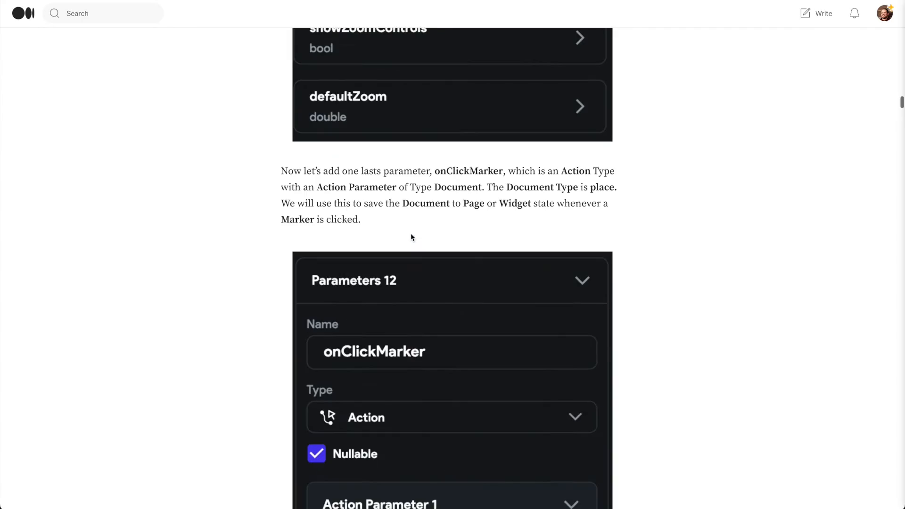
scroll(411, 236, "down", 1)
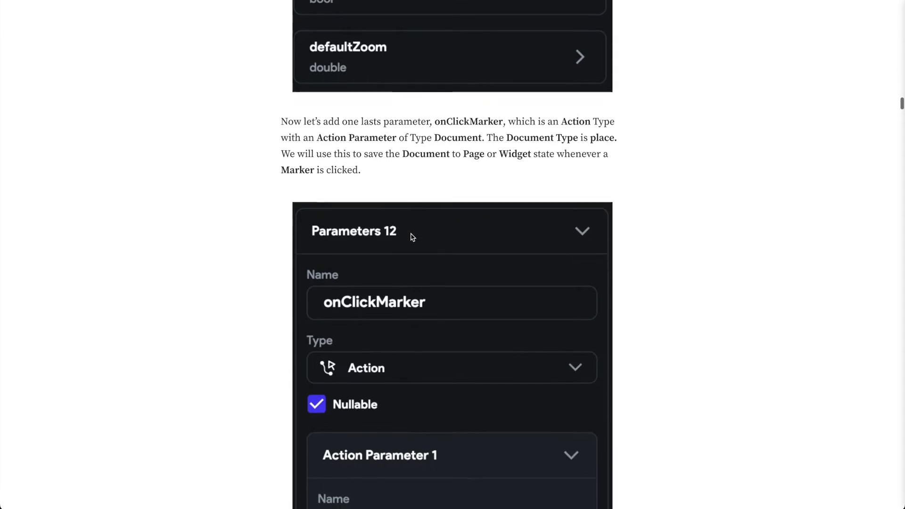
scroll(411, 237, "down", 1)
scroll(411, 236, "down", 1)
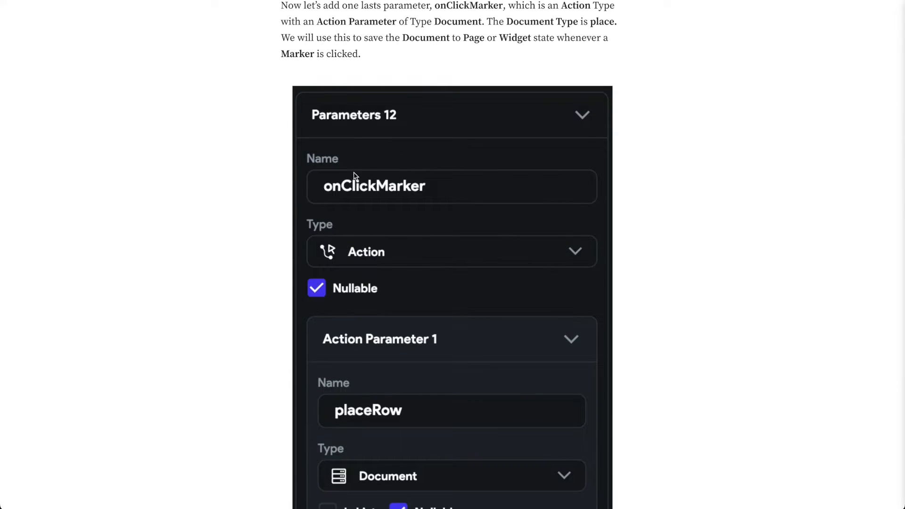
scroll(388, 206, "down", 1)
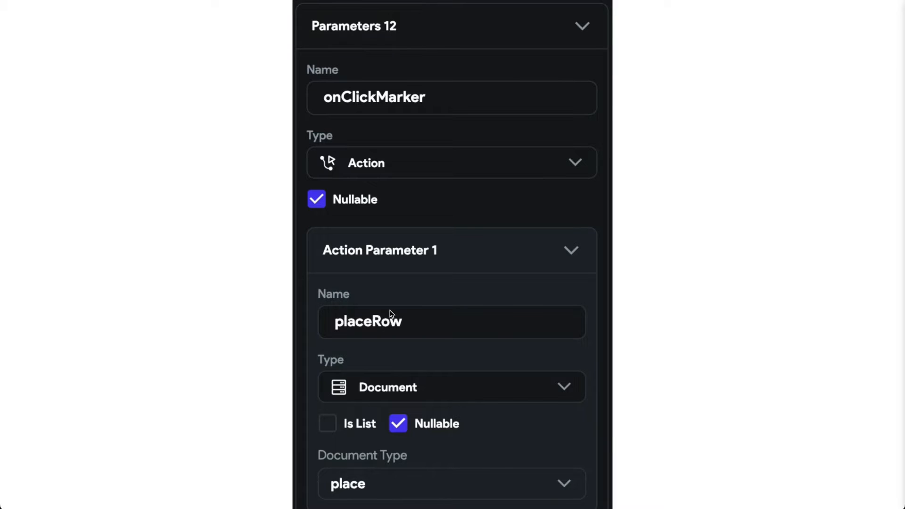
scroll(431, 285, "down", 3)
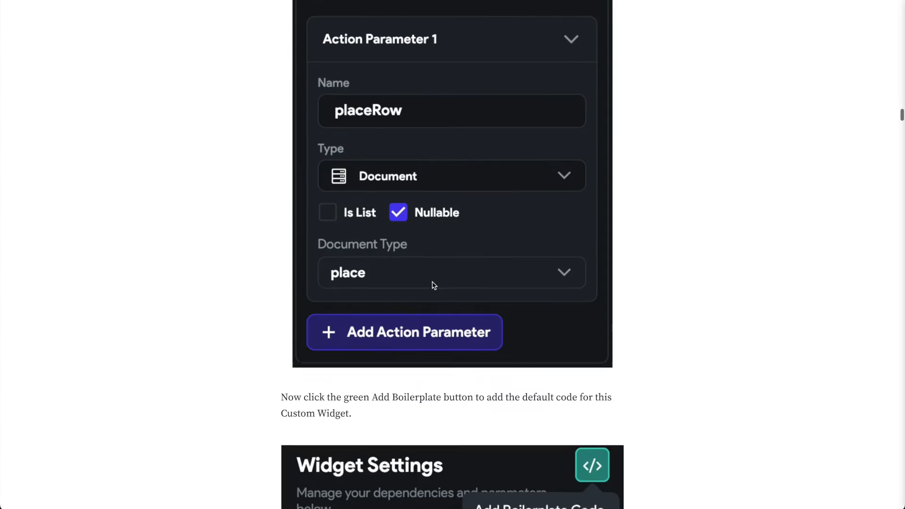
scroll(429, 304, "down", 4)
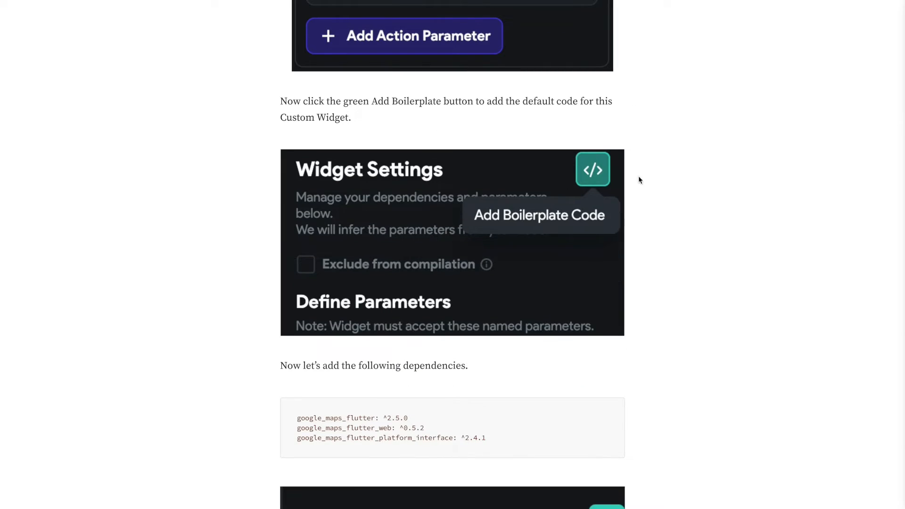
scroll(603, 182, "up", 1)
scroll(519, 208, "up", 5)
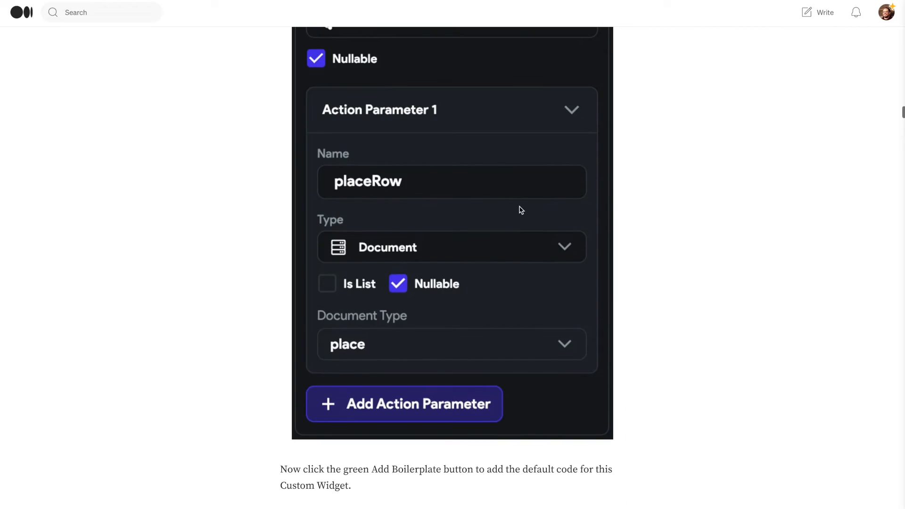
scroll(519, 208, "up", 10)
scroll(519, 210, "up", 10)
scroll(519, 207, "up", 7)
scroll(518, 206, "down", 4)
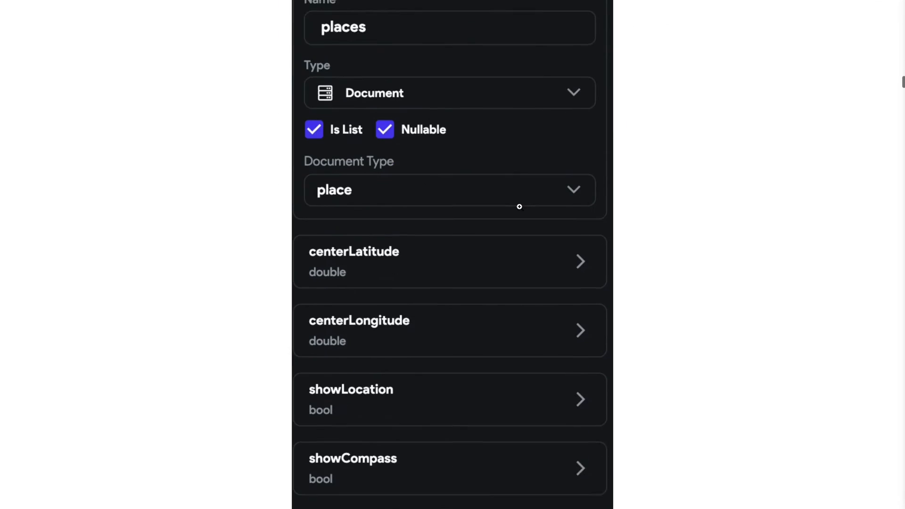
scroll(573, 174, "down", 1)
scroll(486, 339, "down", 1)
scroll(607, 281, "down", 5)
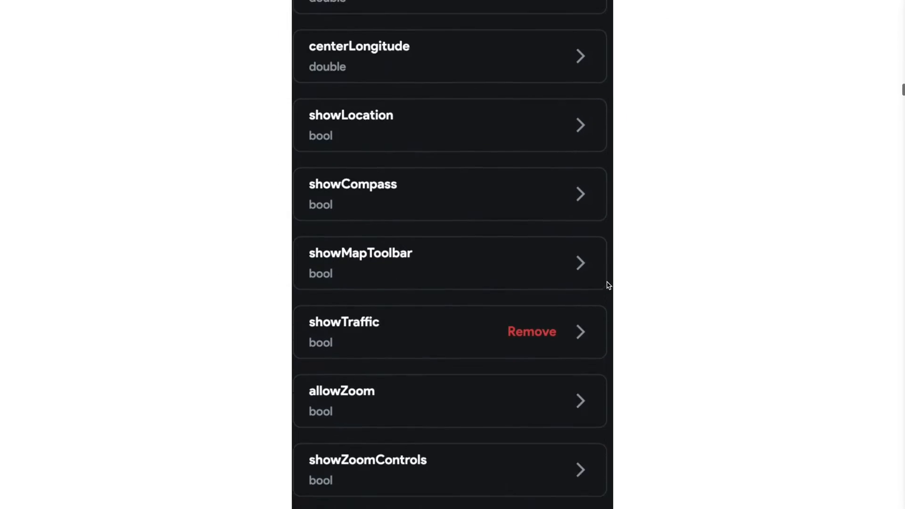
scroll(607, 282, "down", 8)
scroll(607, 282, "down", 1)
scroll(583, 342, "down", 5)
scroll(583, 341, "down", 2)
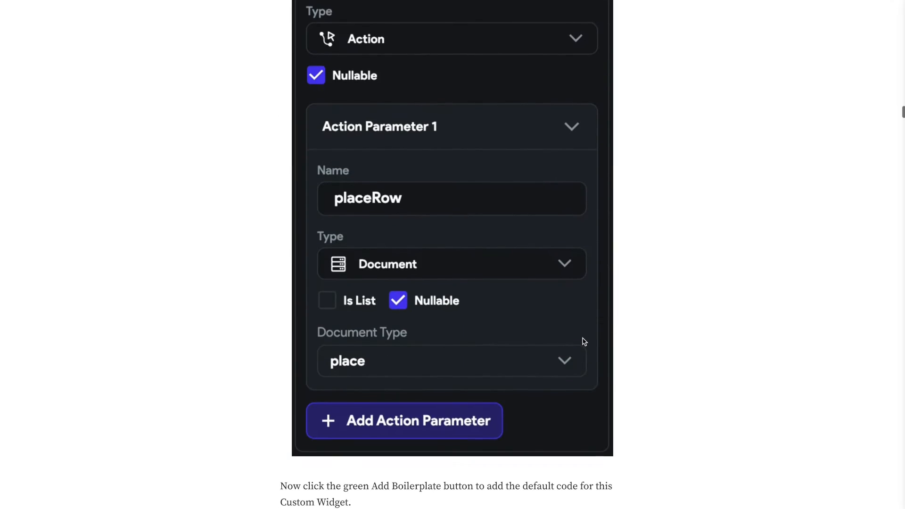
scroll(583, 342, "down", 1)
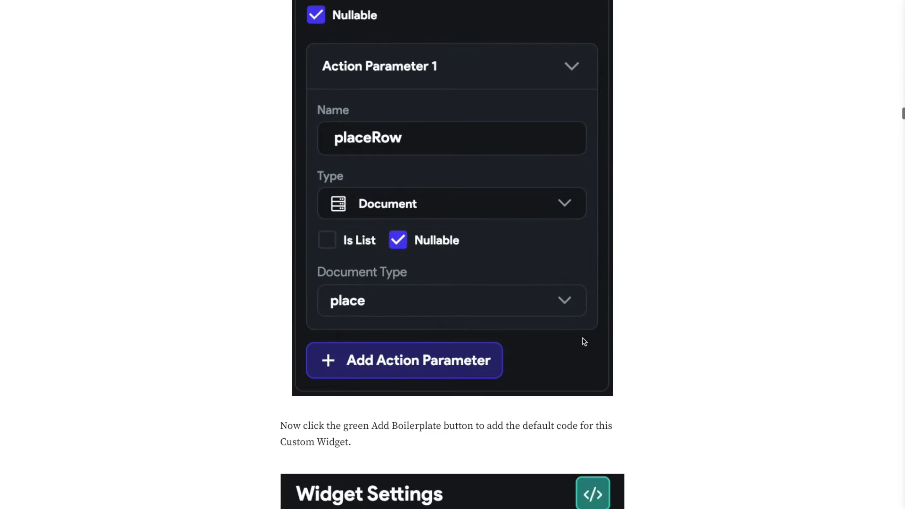
scroll(585, 343, "down", 2)
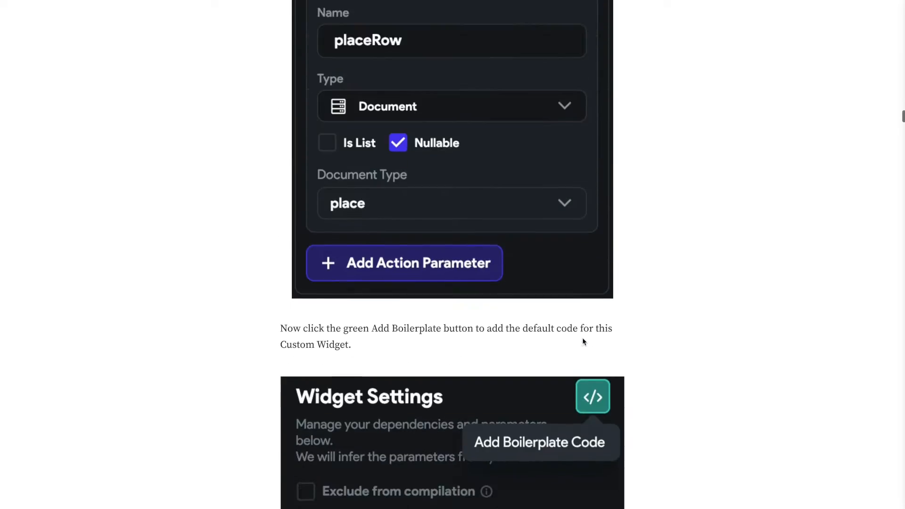
scroll(585, 340, "down", 3)
scroll(585, 339, "down", 4)
scroll(589, 339, "down", 2)
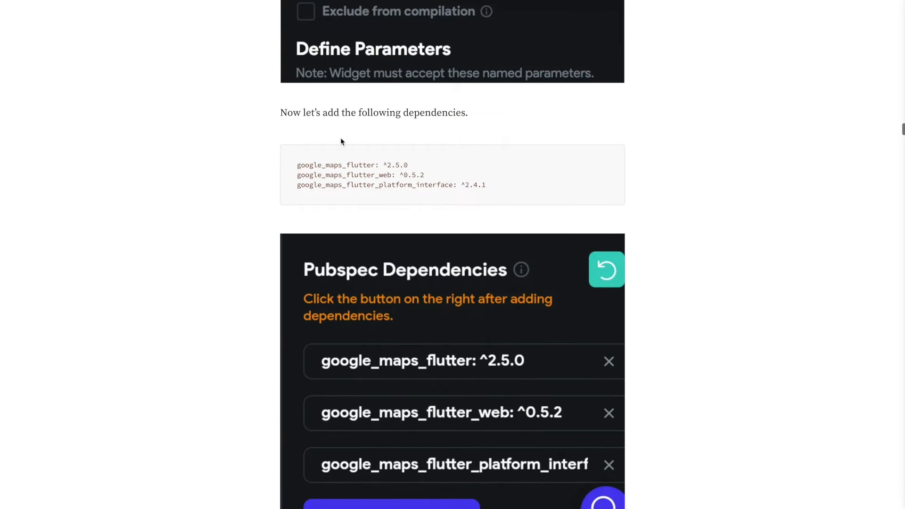
Highlight the three Pubspec dependency lines including google_maps_flutter
left_click_drag(291, 166, 448, 190)
scroll(449, 190, "down", 3)
scroll(449, 189, "down", 2)
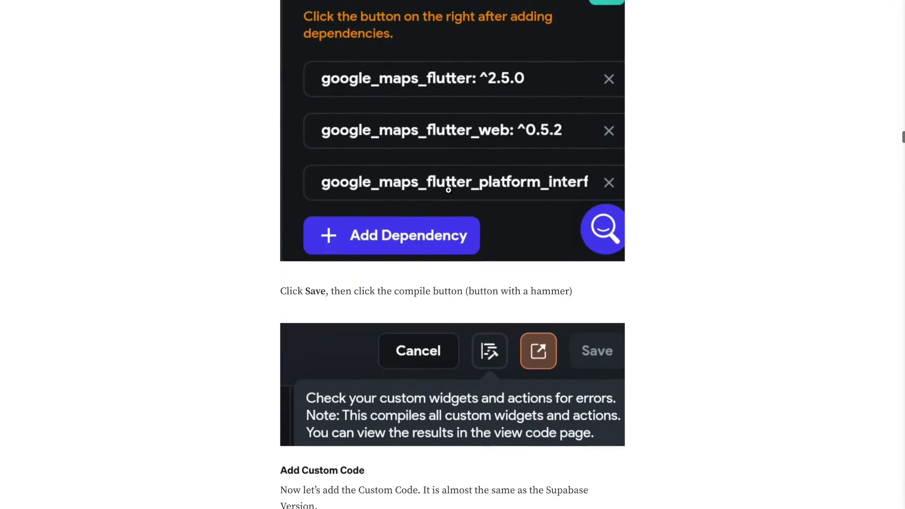
scroll(449, 190, "down", 3)
scroll(448, 190, "down", 2)
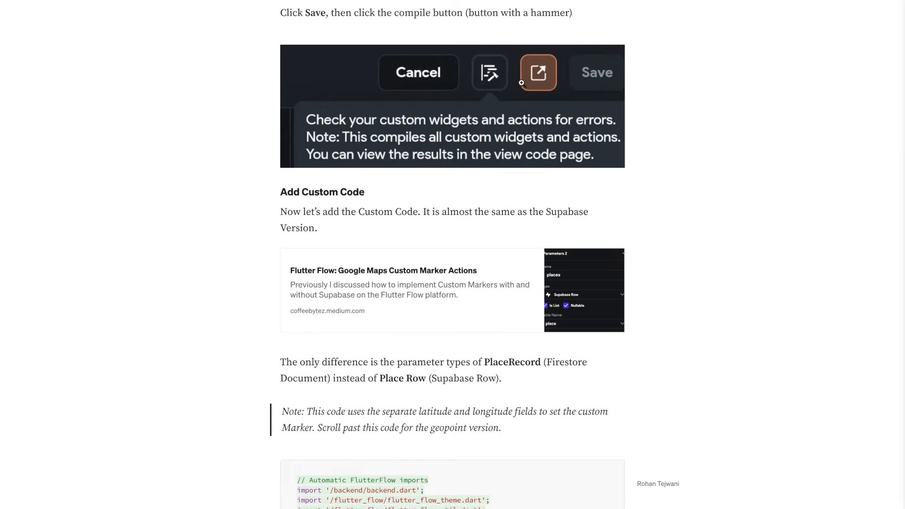
scroll(454, 247, "down", 2)
scroll(453, 248, "down", 1)
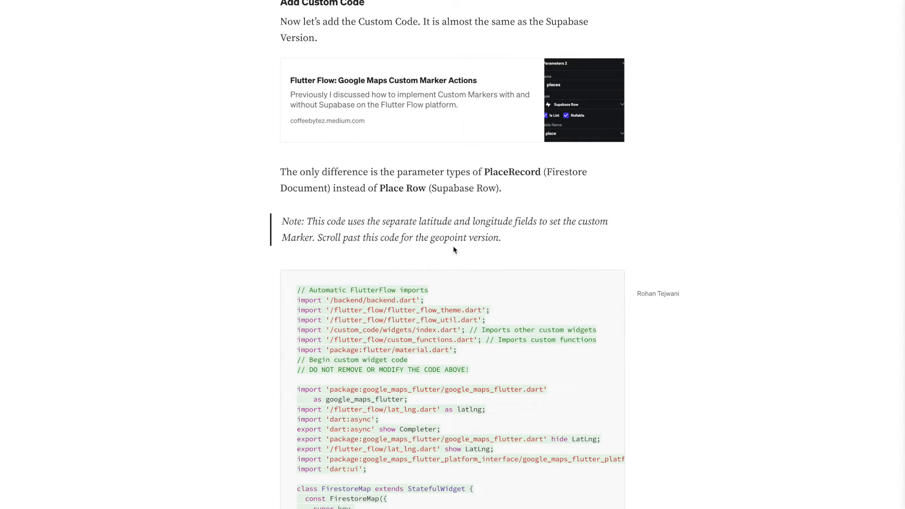
scroll(453, 248, "down", 2)
scroll(452, 248, "down", 1)
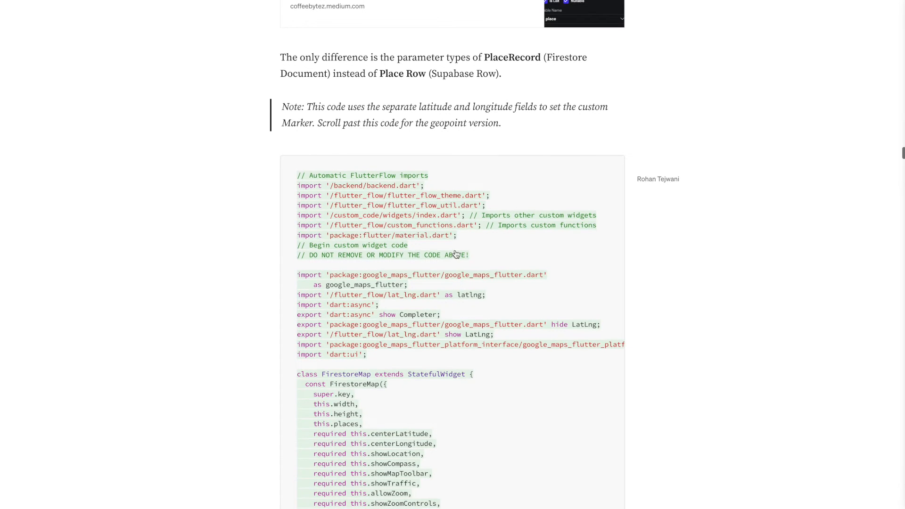
Select the latitude/longitude note and the whole FirestoreMap code block
left_click_drag(285, 114, 501, 140)
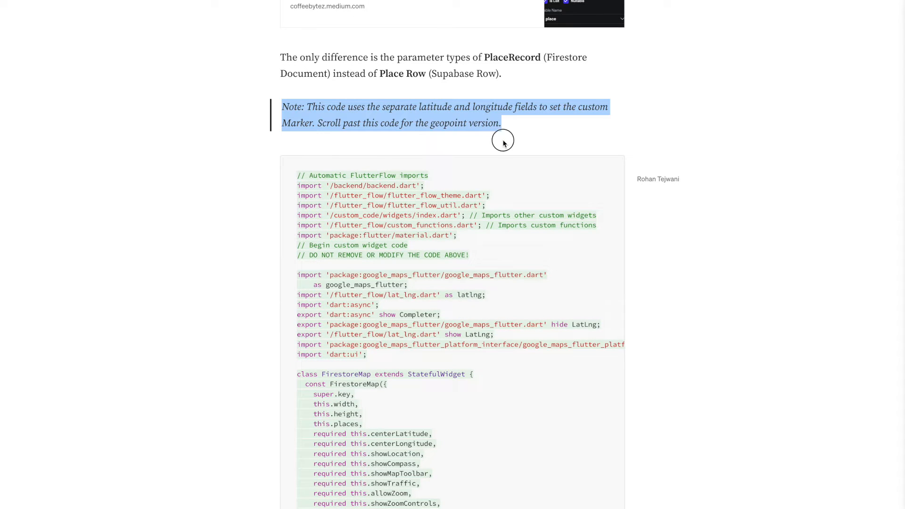
left_click(517, 134)
triple_click(309, 178)
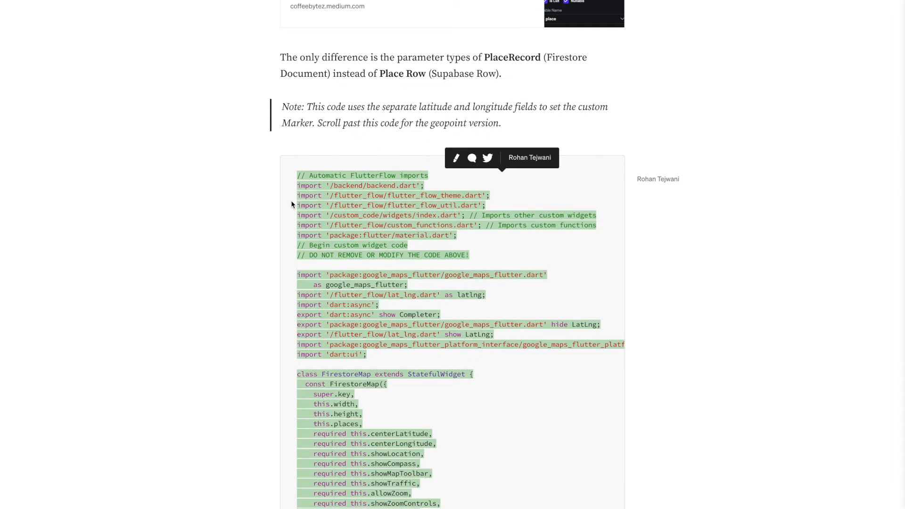
left_click(266, 206)
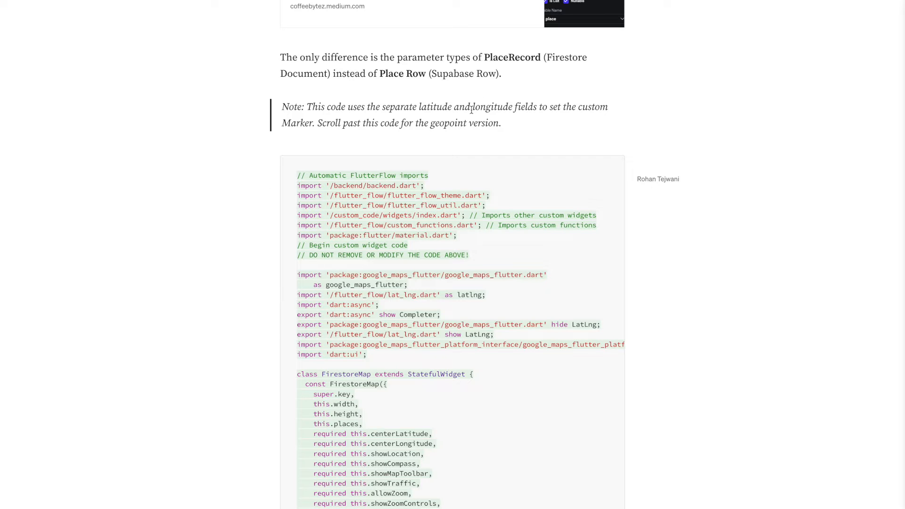
triple_click(336, 243)
scroll(332, 255, "down", 5)
scroll(328, 269, "down", 5)
scroll(325, 277, "down", 5)
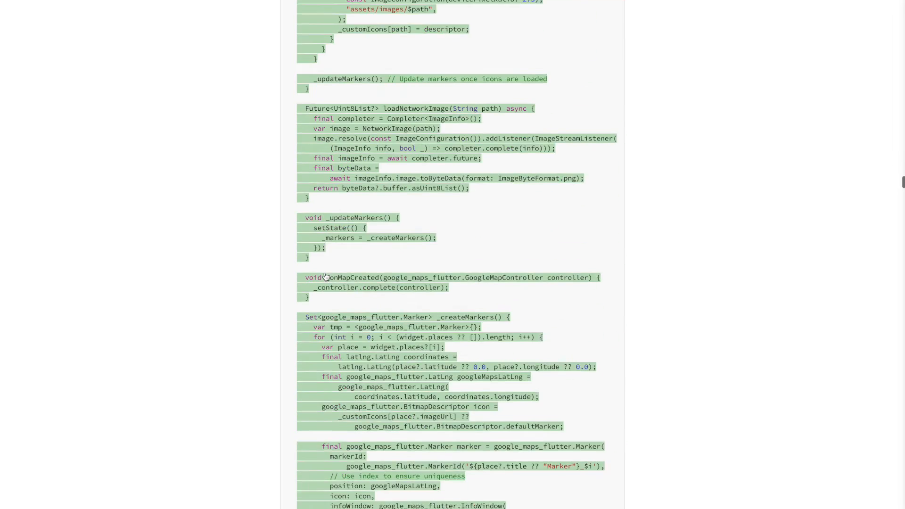
scroll(324, 277, "down", 4)
scroll(324, 276, "down", 5)
scroll(325, 274, "down", 4)
scroll(325, 272, "up", 1)
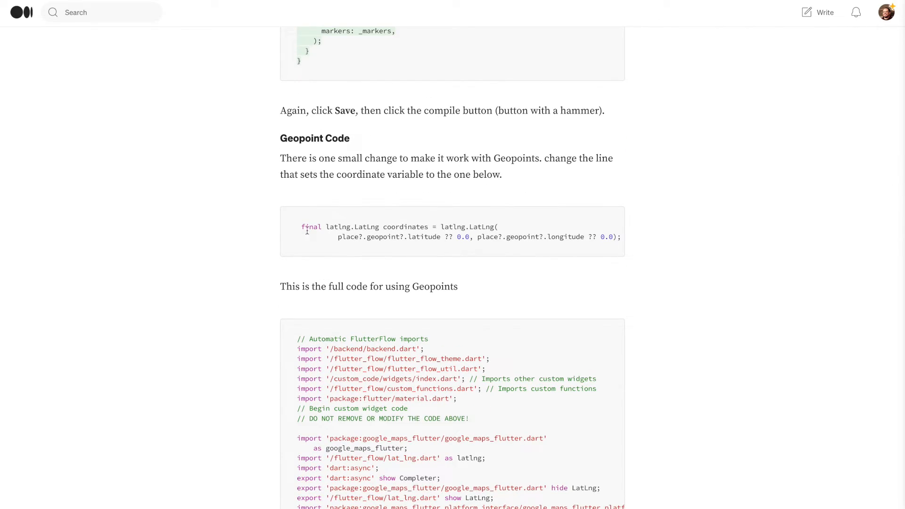
Select the changed geopoint coordinates line in the Geopoint code
left_click_drag(506, 236, 527, 236)
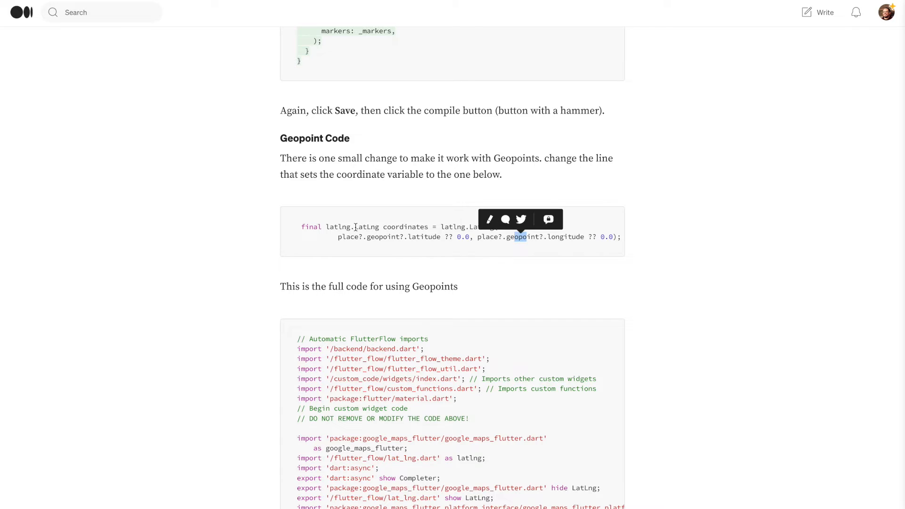
left_click_drag(355, 227, 452, 251)
left_click(387, 225)
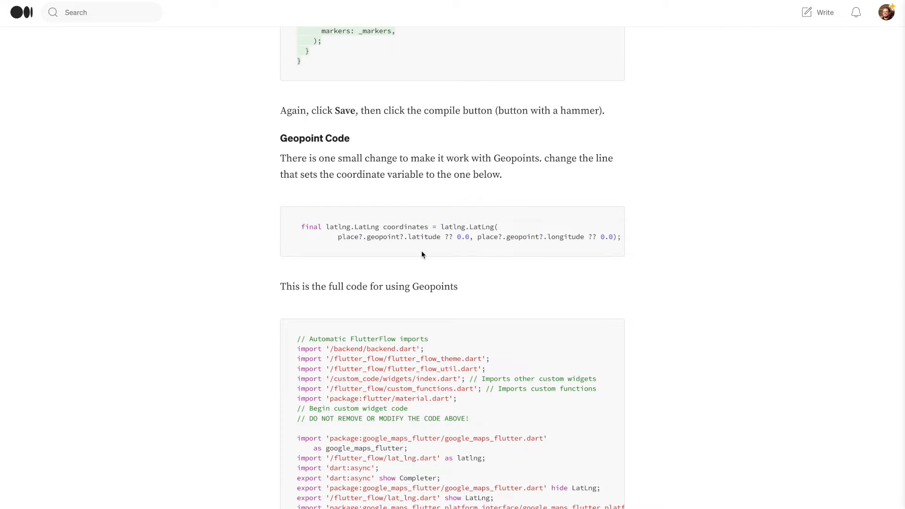
scroll(422, 255, "down", 3)
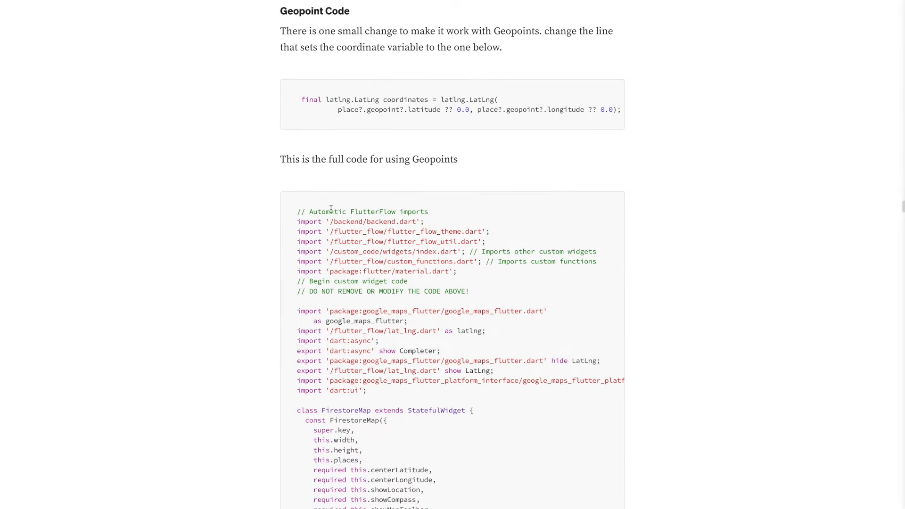
left_click_drag(331, 209, 446, 311)
scroll(446, 305, "down", 9)
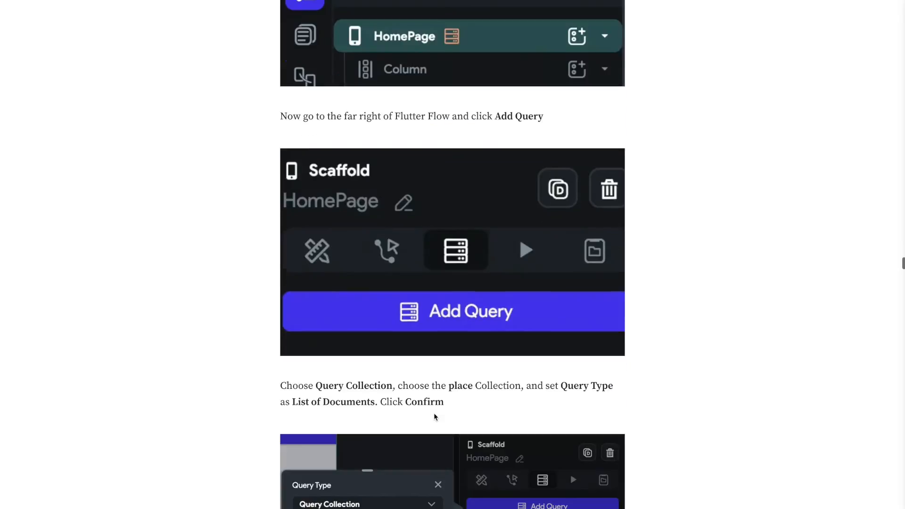
scroll(434, 417, "up", 5)
scroll(434, 413, "up", 1)
scroll(434, 418, "up", 1)
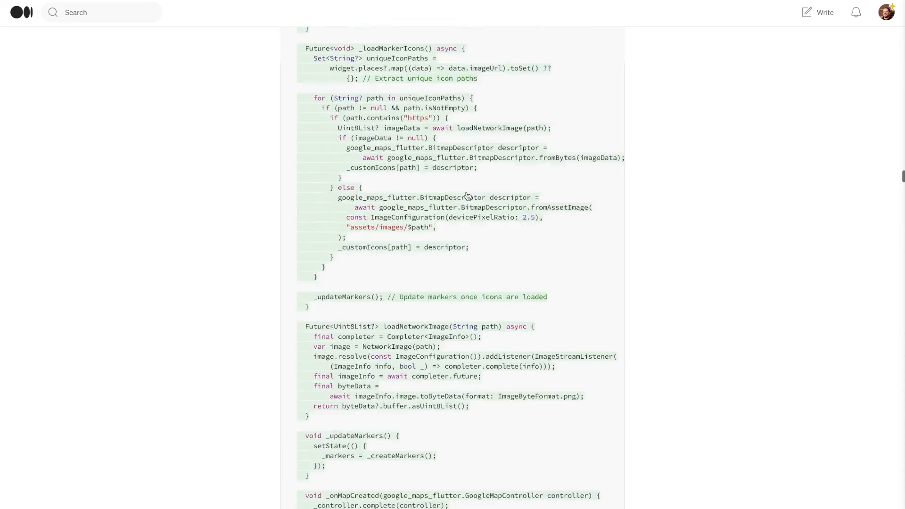
scroll(466, 196, "up", 10)
scroll(466, 197, "up", 5)
scroll(466, 205, "up", 4)
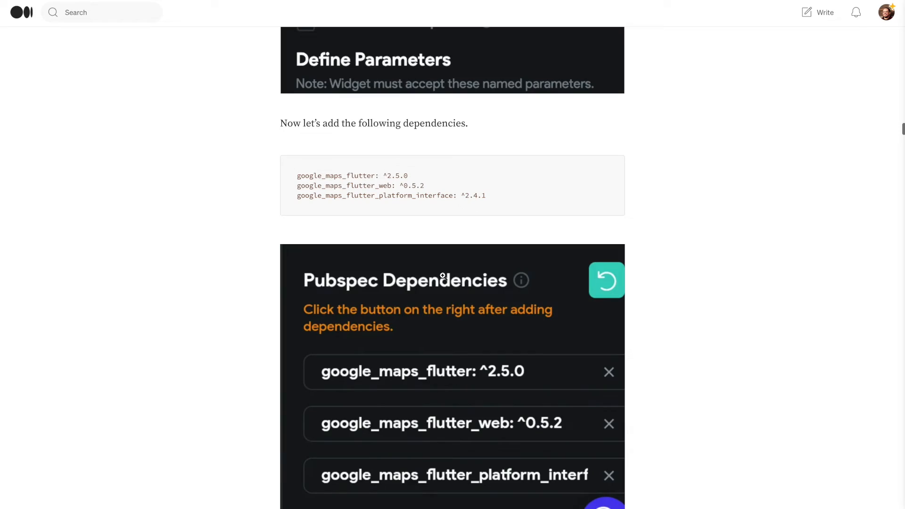
scroll(424, 135, "up", 2)
scroll(424, 136, "up", 2)
scroll(425, 136, "up", 5)
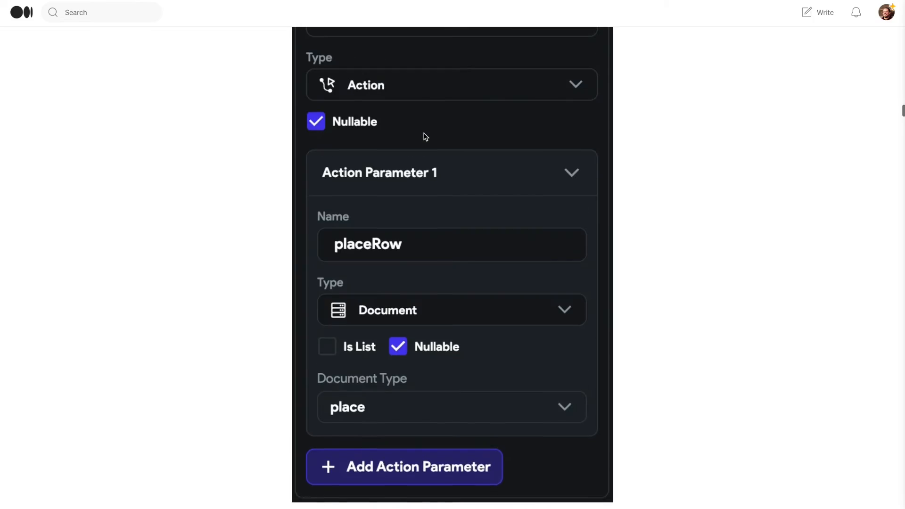
scroll(424, 137, "down", 5)
scroll(424, 137, "down", 5)
scroll(425, 135, "down", 3)
scroll(420, 128, "up", 3)
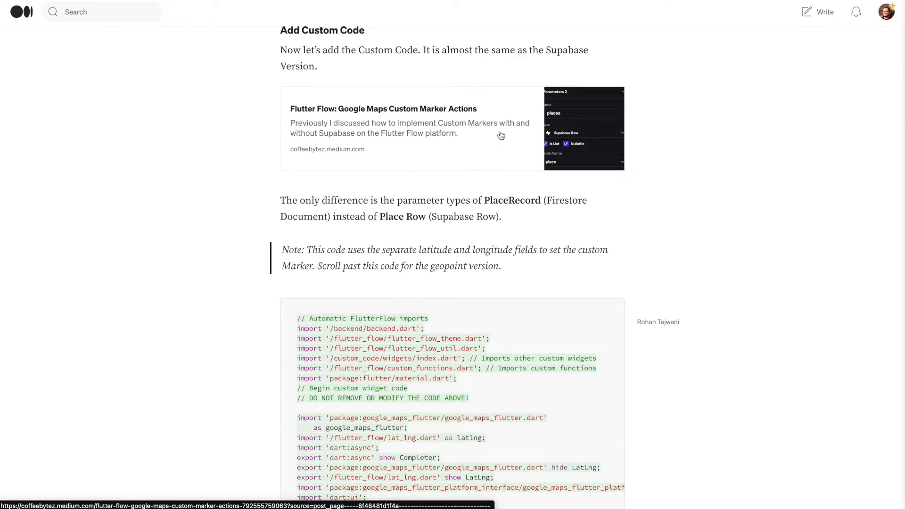
scroll(447, 212, "up", 4)
scroll(447, 213, "up", 2)
scroll(446, 213, "up", 6)
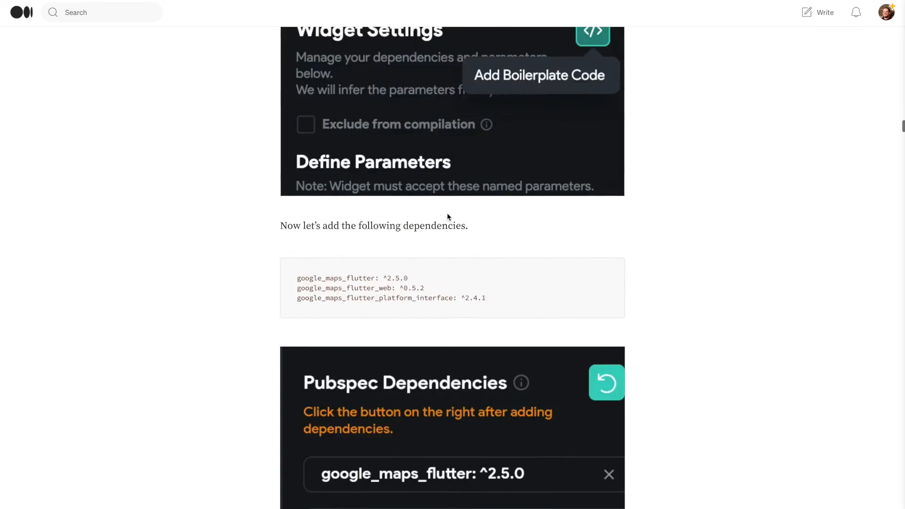
scroll(447, 214, "up", 5)
scroll(447, 217, "up", 3)
scroll(447, 218, "up", 2)
scroll(446, 217, "up", 6)
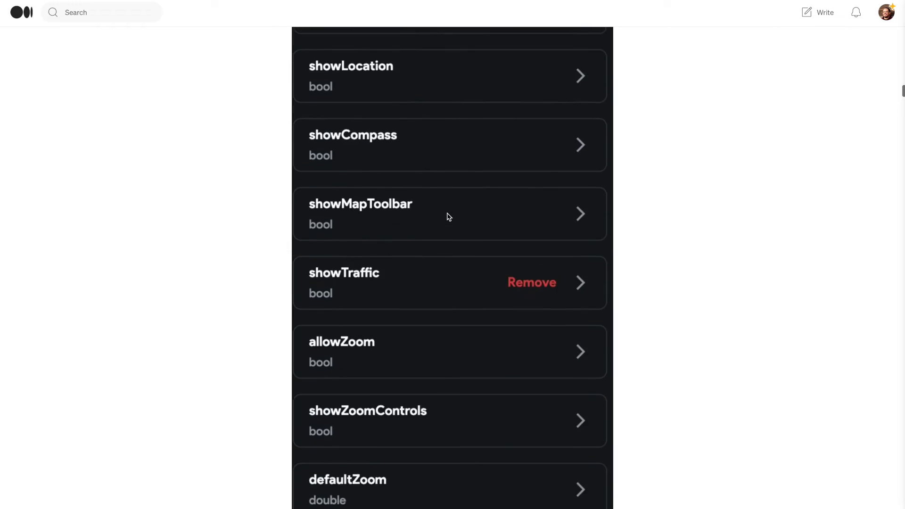
scroll(447, 217, "up", 4)
scroll(447, 216, "up", 3)
scroll(424, 233, "up", 2)
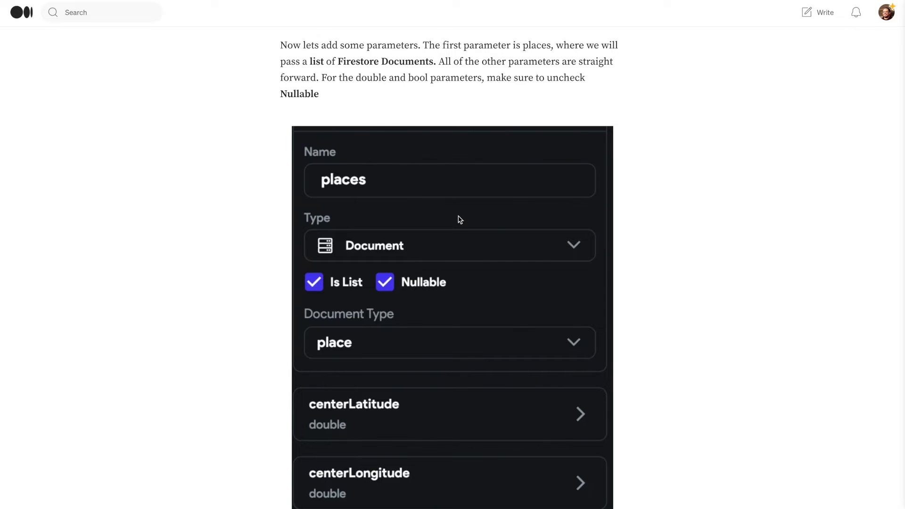
scroll(458, 219, "down", 6)
scroll(458, 219, "down", 6)
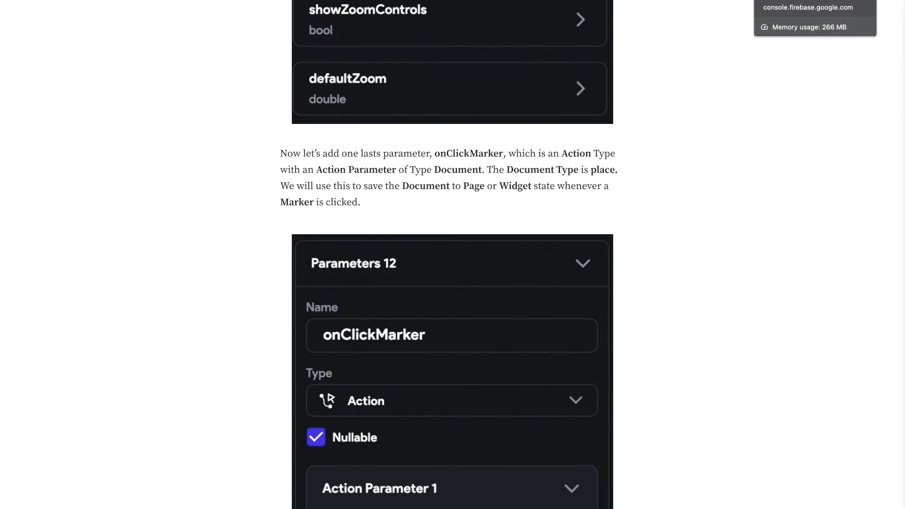
scroll(514, 284, "down", 8)
scroll(516, 283, "down", 10)
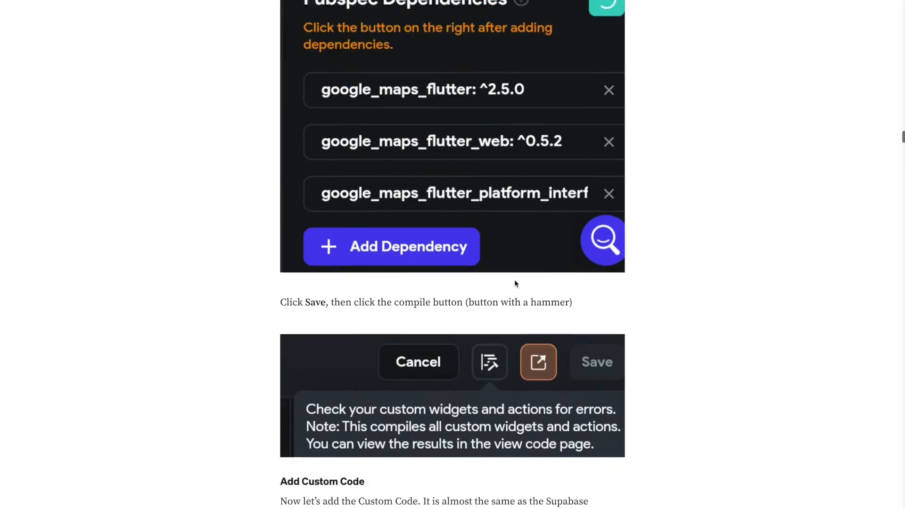
scroll(515, 283, "down", 3)
scroll(515, 282, "down", 2)
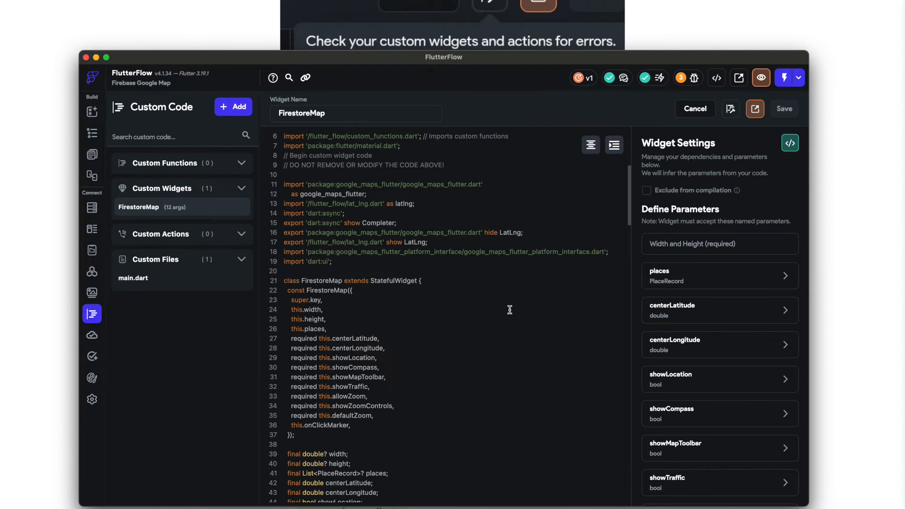
scroll(509, 309, "down", 3)
scroll(509, 309, "down", 3)
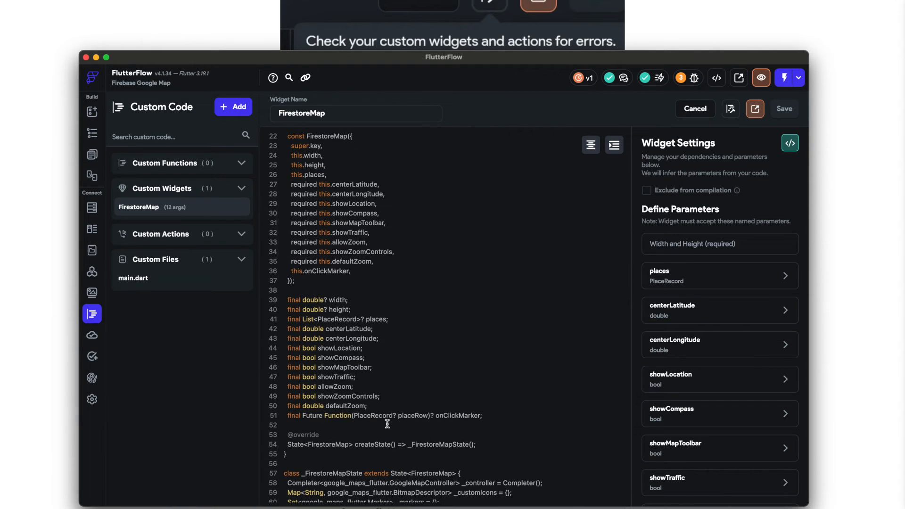
Inspect the placeRow parameter on line 51, then go to the HomePage design canvas
double_click(406, 415)
left_click(403, 420)
left_click_drag(394, 418, 418, 418)
left_click(418, 415)
scroll(756, 378, "down", 5)
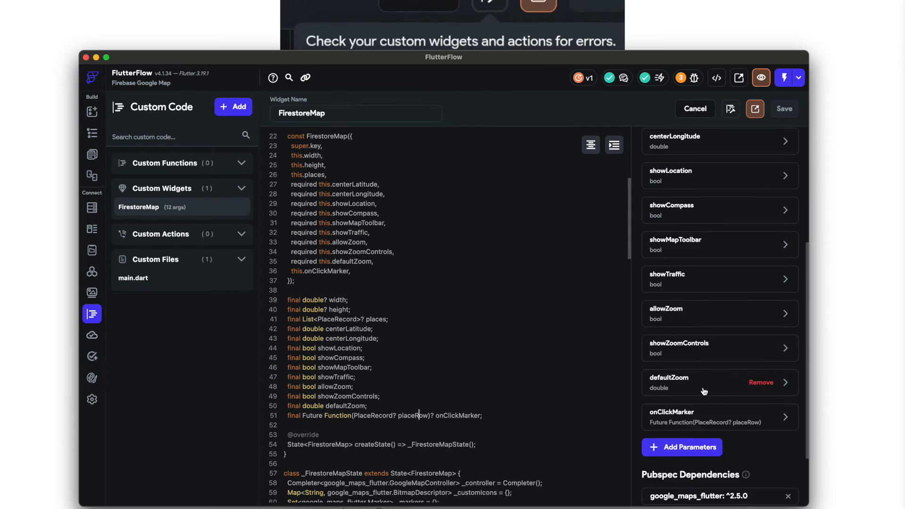
scroll(735, 382, "down", 2)
scroll(728, 357, "up", 1)
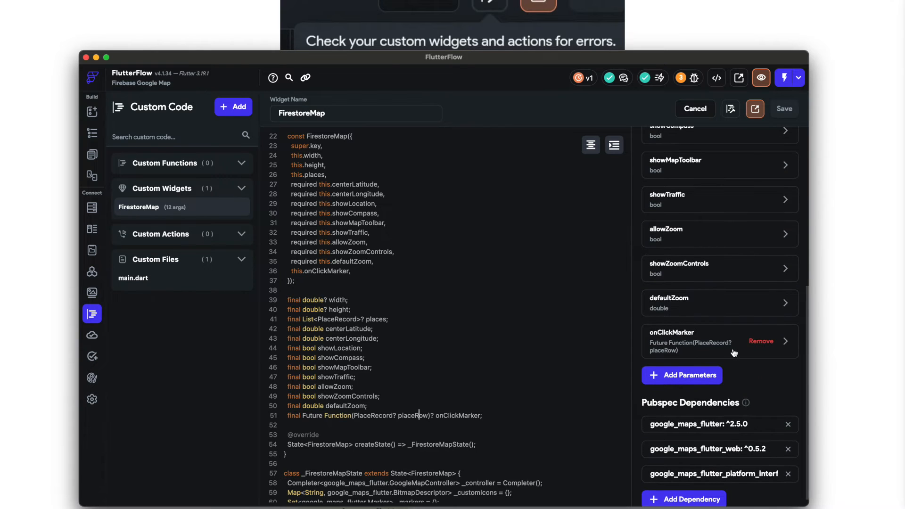
left_click(93, 155)
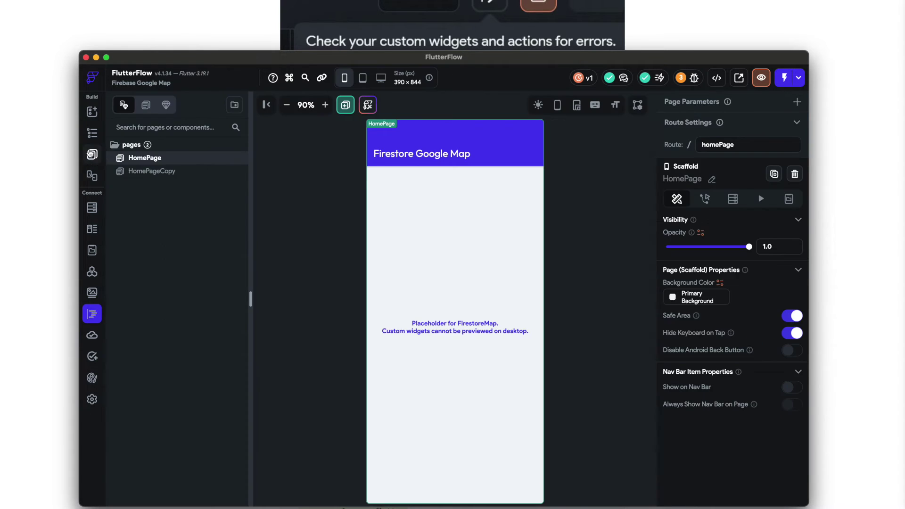
Select the FirestoreMap widget and list the custom code widgets in the palette
left_click(486, 267)
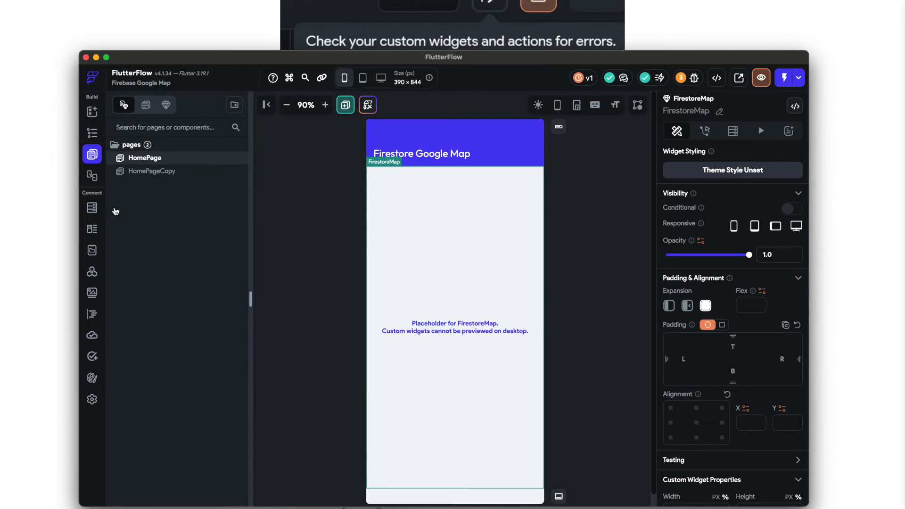
left_click(165, 106)
left_click(92, 133)
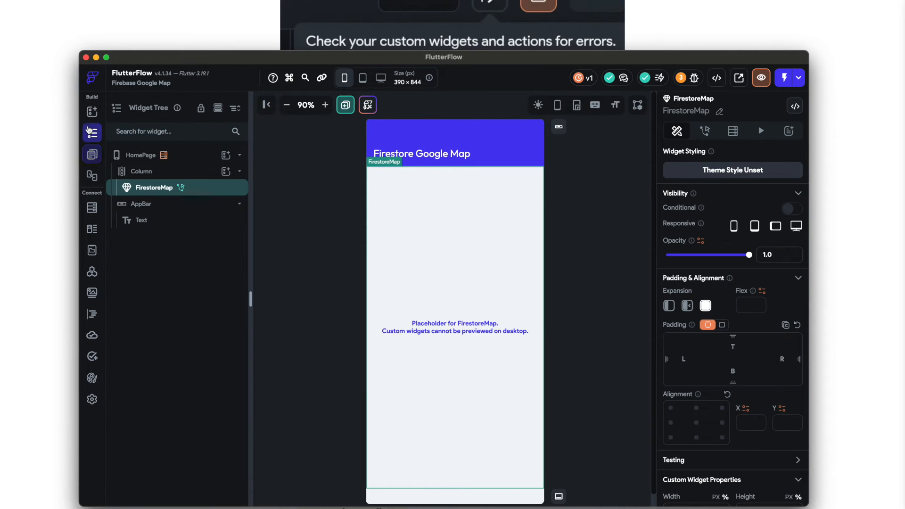
left_click(92, 112)
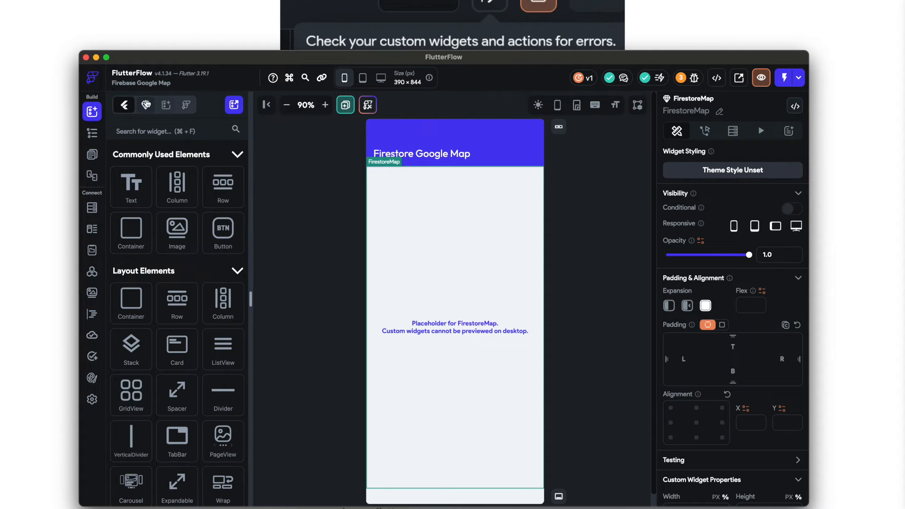
left_click(145, 105)
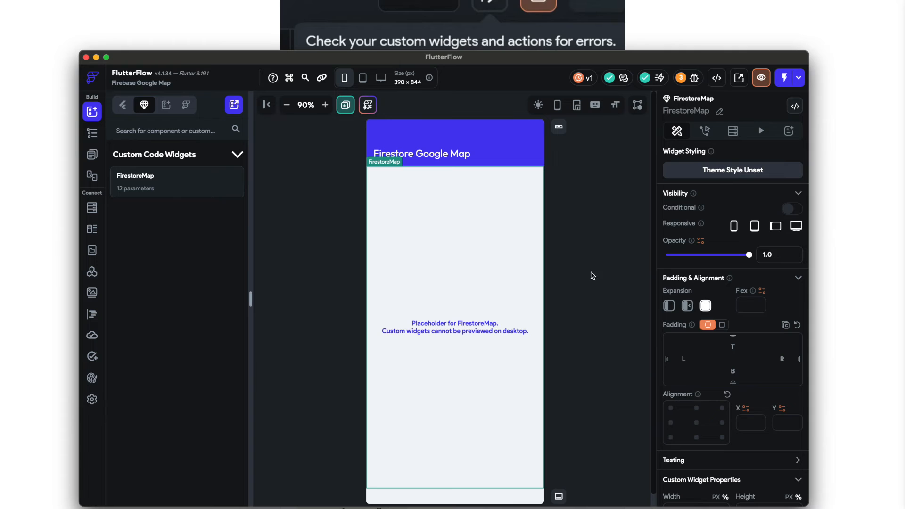
scroll(709, 322, "down", 5)
scroll(709, 322, "down", 5)
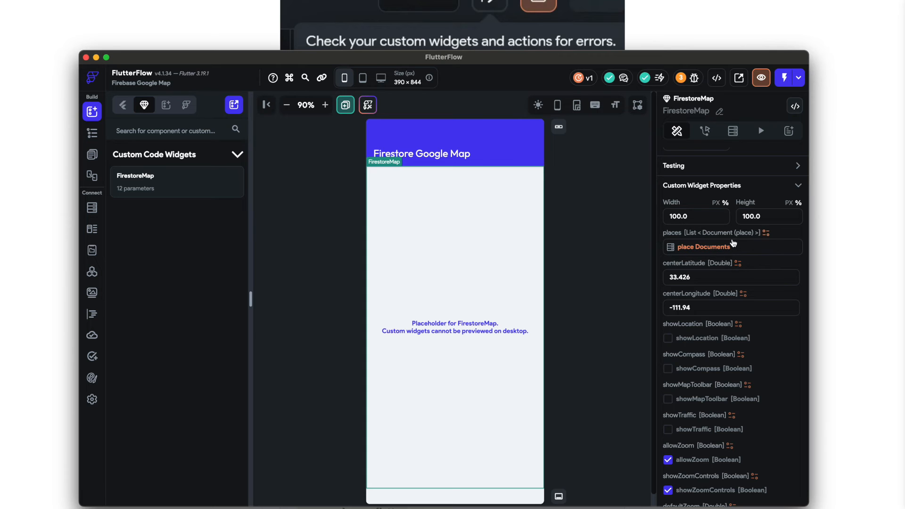
Show the HomePage widget tree and select the HomePage page itself
left_click(92, 133)
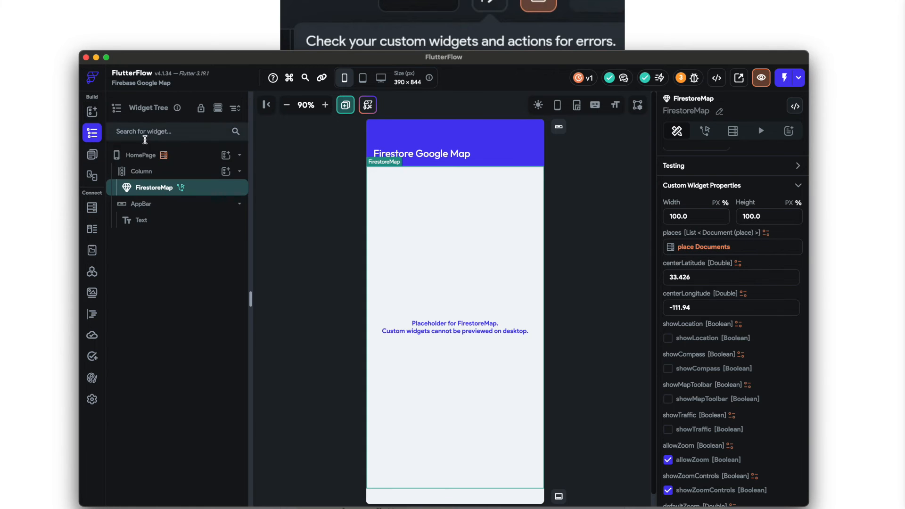
left_click(141, 156)
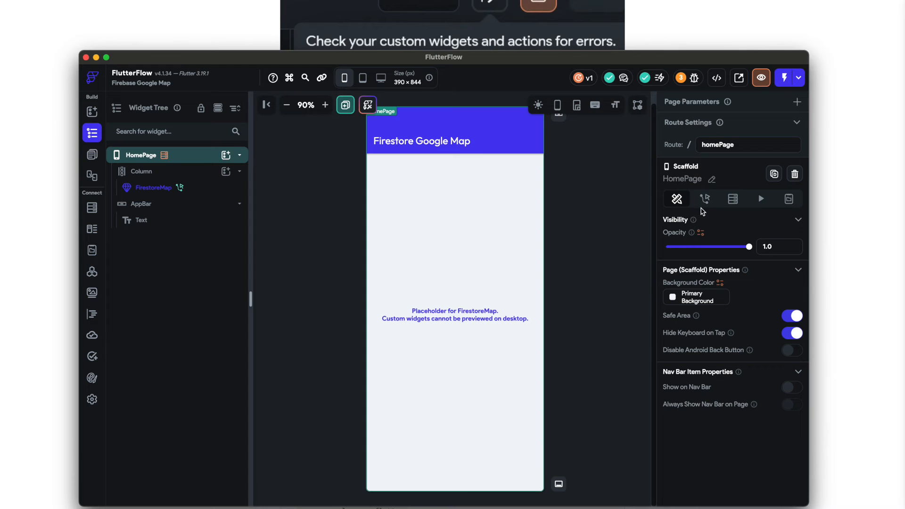
Delete HomePage's existing query and start a new Query Collection backend query
left_click(732, 199)
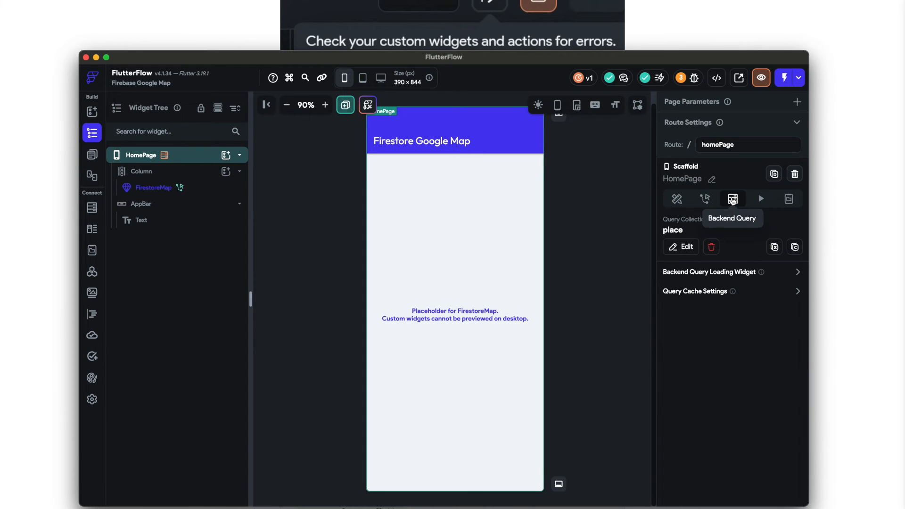
left_click(711, 247)
left_click(721, 224)
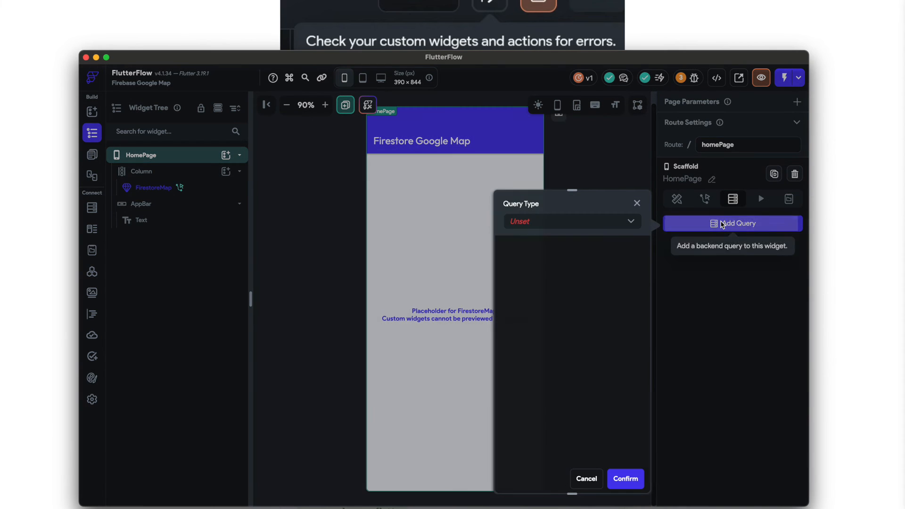
left_click(594, 221)
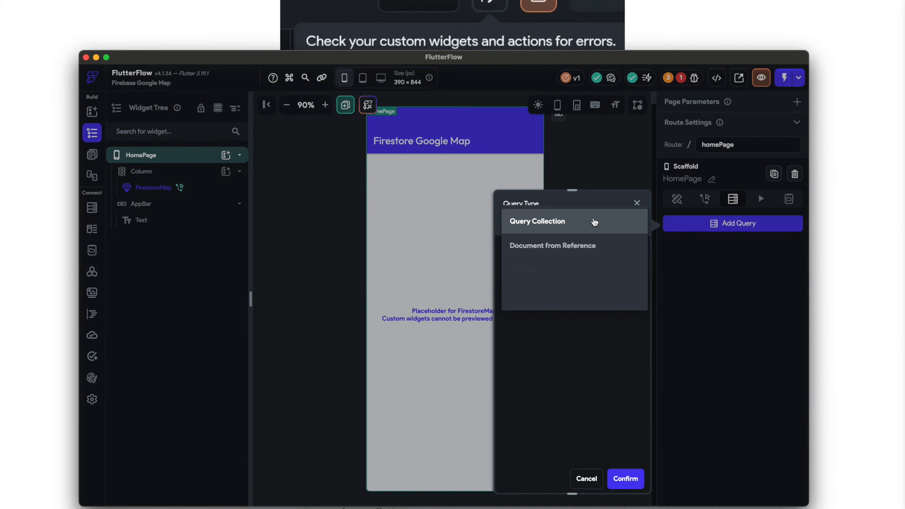
left_click(560, 225)
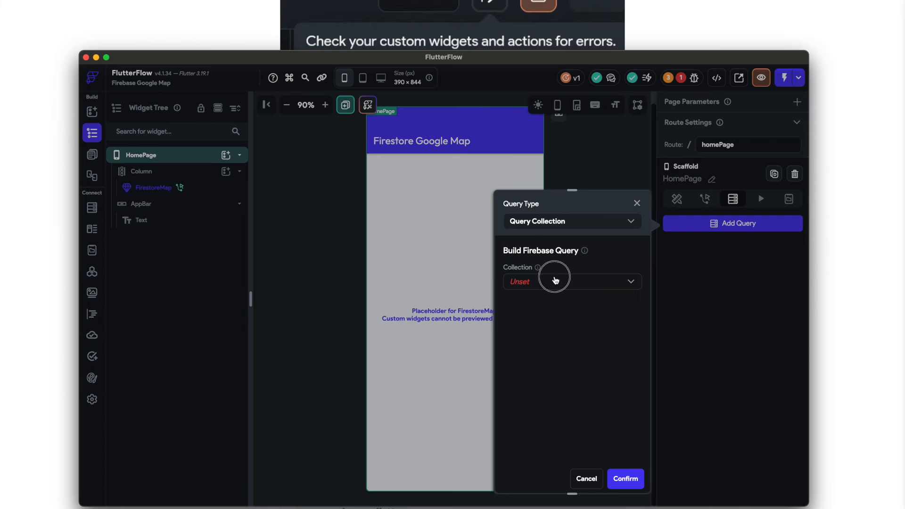
Set the query to return a List of Documents from the place collection and confirm
left_click(555, 281)
left_click(519, 293)
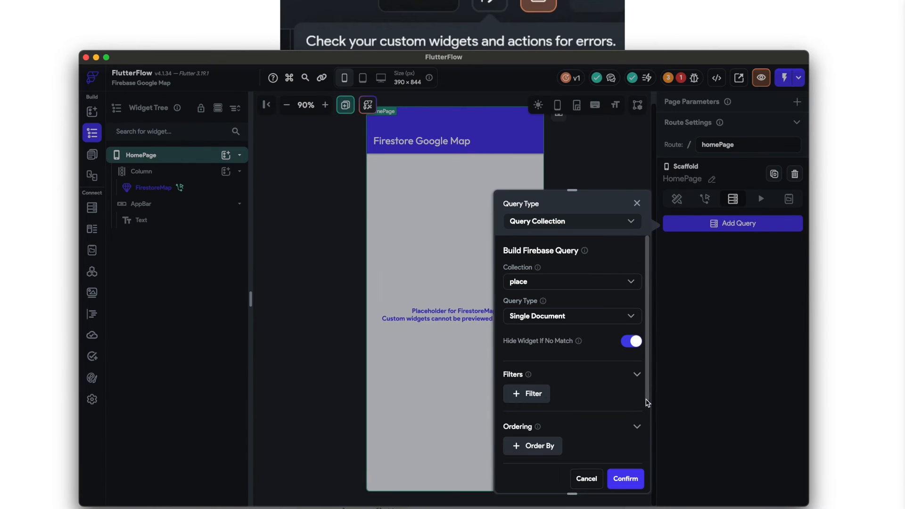
left_click(571, 318)
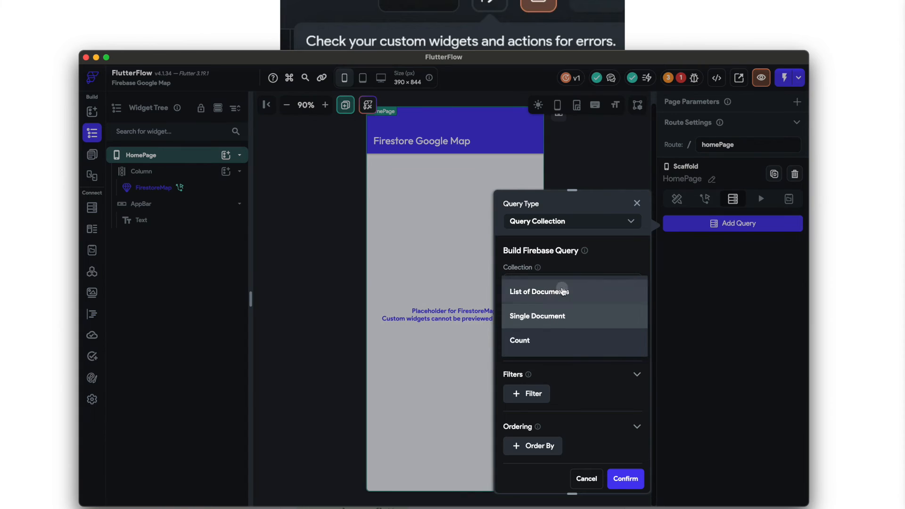
left_click(559, 291)
scroll(573, 321, "down", 2)
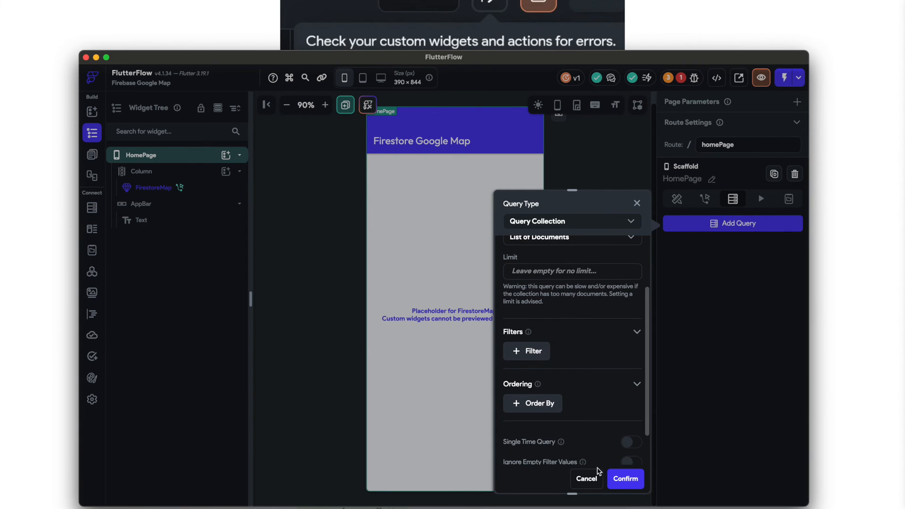
left_click(625, 478)
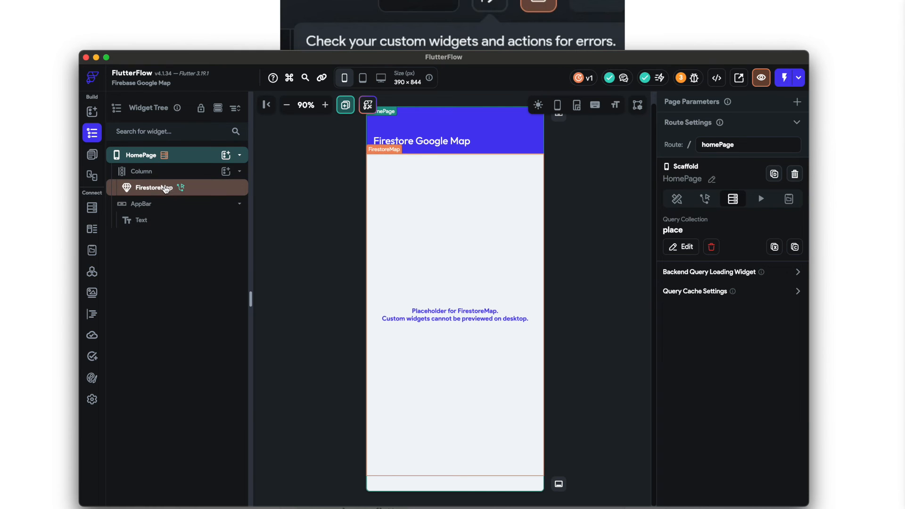
Clear the old places binding and rebind it to place Documents > Documents, then confirm
left_click(432, 220)
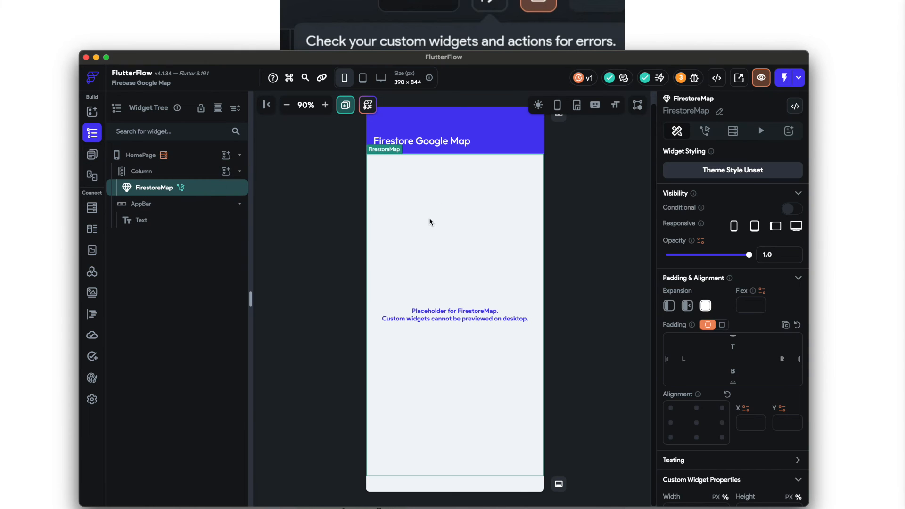
scroll(713, 326, "down", 5)
scroll(707, 325, "down", 4)
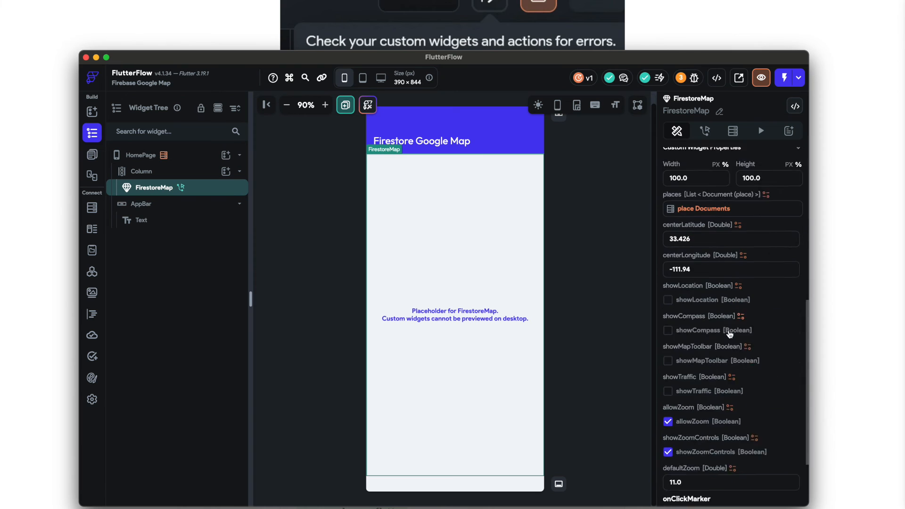
scroll(700, 305, "down", 2)
scroll(696, 290, "up", 3)
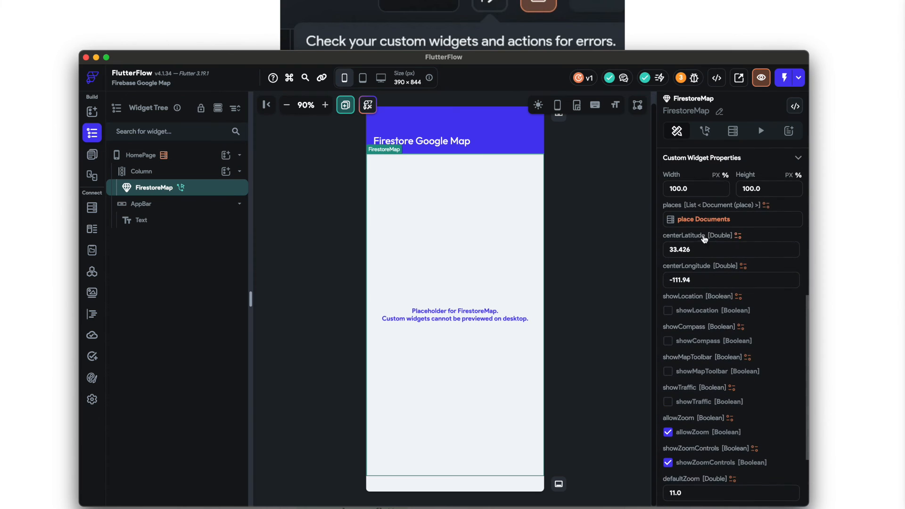
left_click(705, 219)
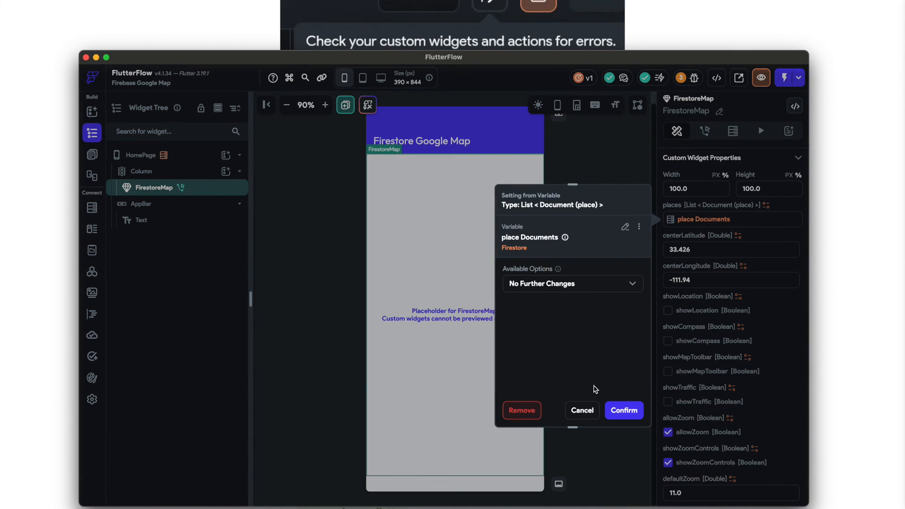
left_click(521, 410)
left_click(671, 222)
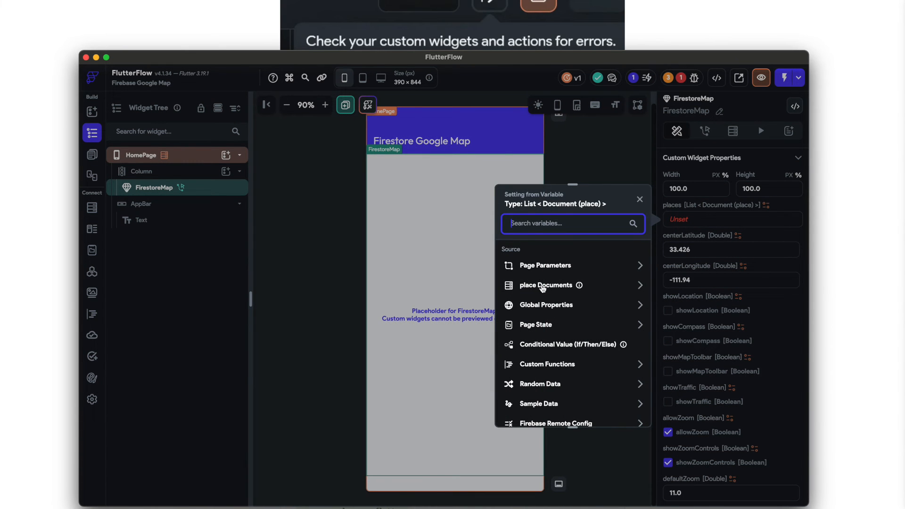
left_click(549, 285)
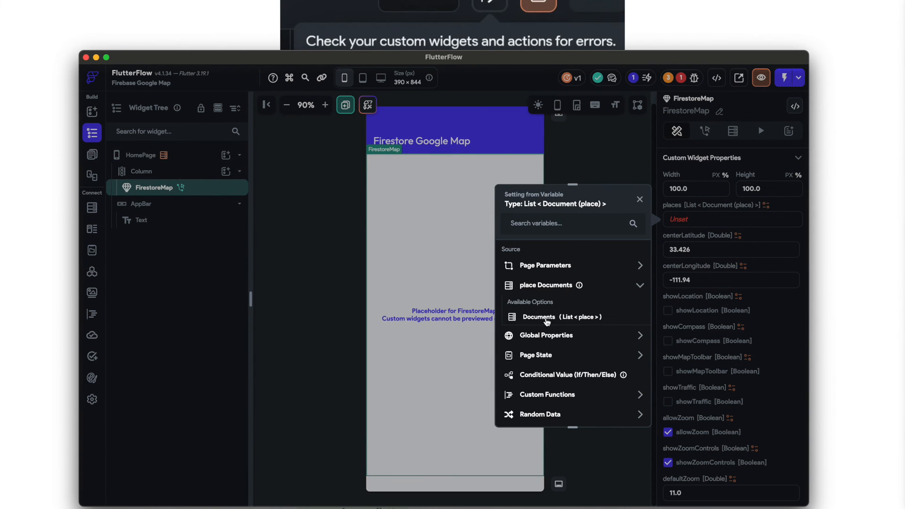
left_click(550, 320)
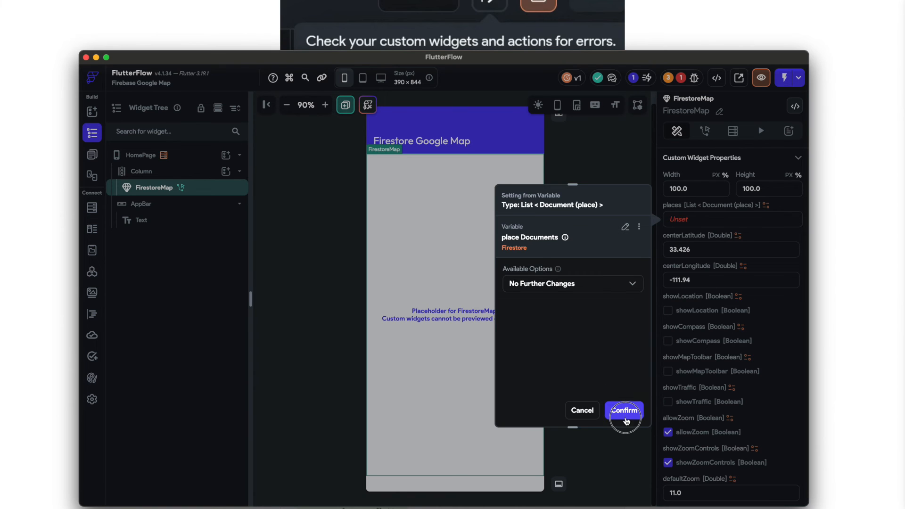
left_click(624, 412)
scroll(709, 286, "down", 1)
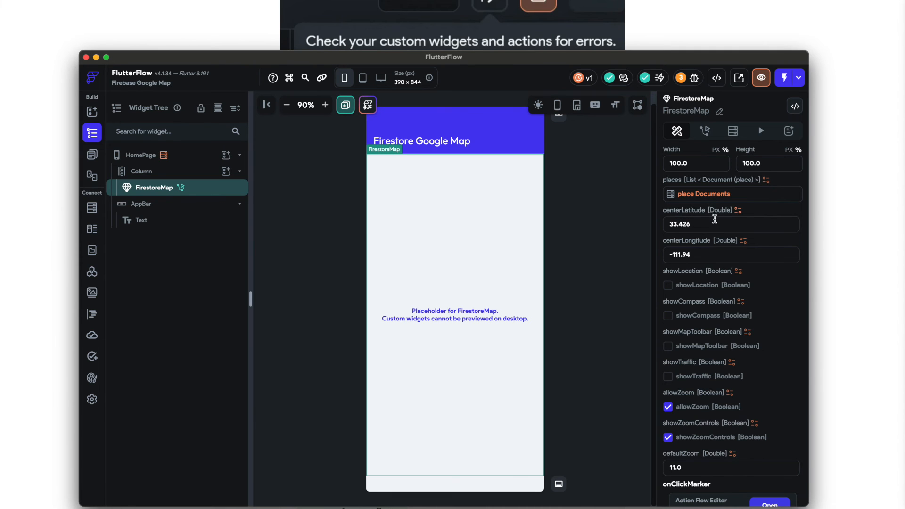
scroll(730, 327, "down", 2)
scroll(730, 327, "down", 1)
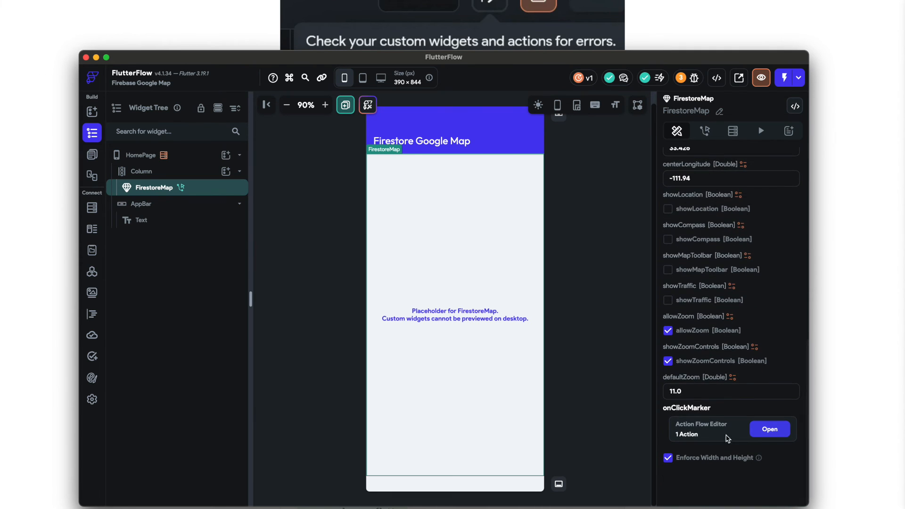
left_click(768, 429)
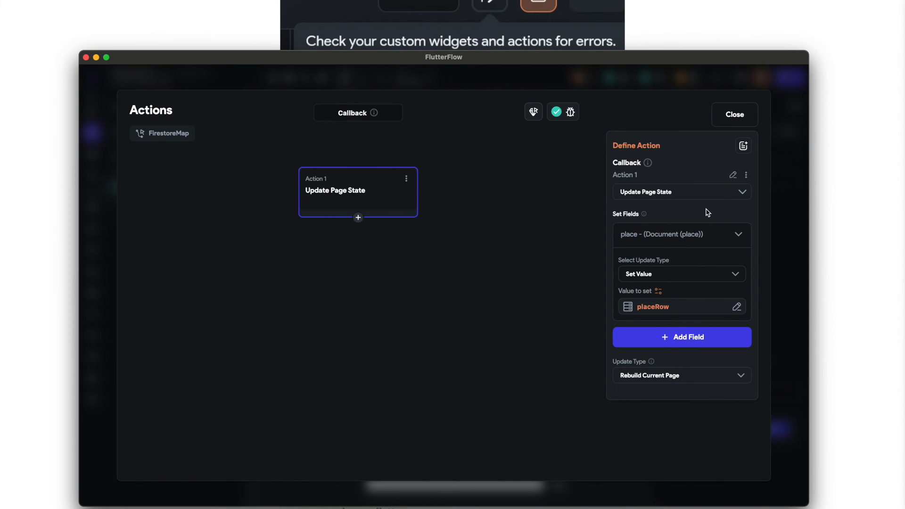
left_click(699, 196)
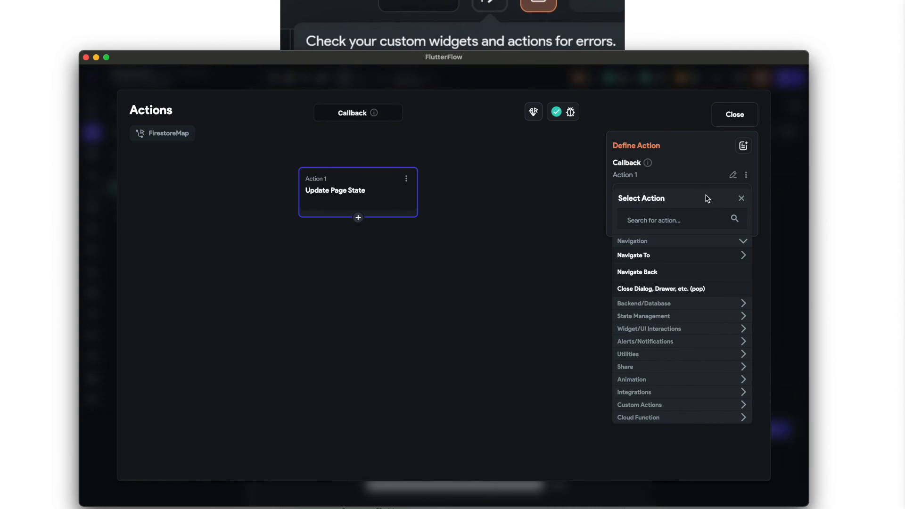
left_click(744, 202)
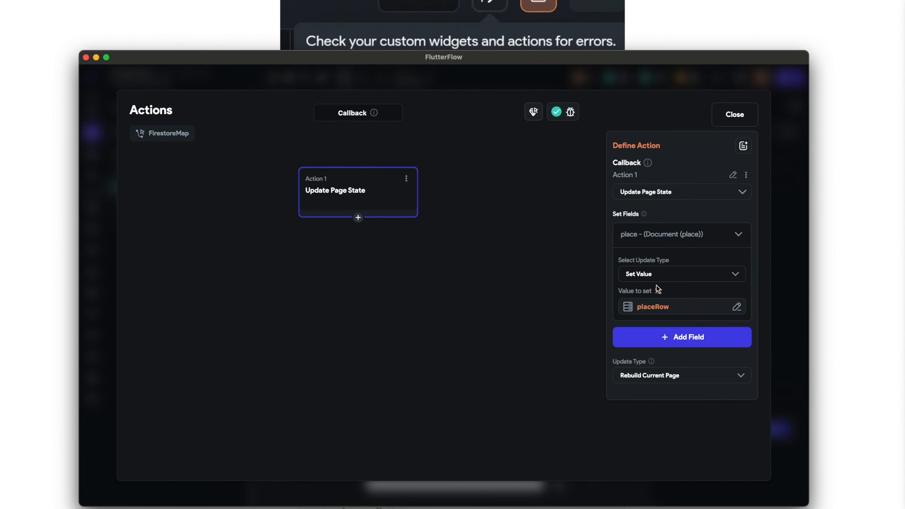
mouse_move(635, 290)
left_click(739, 121)
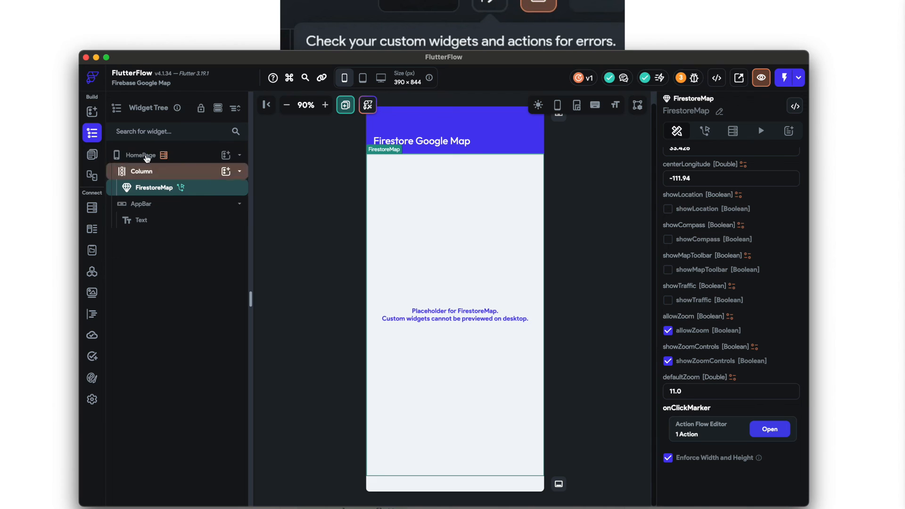
Show HomePage's local state variable 'place', typed as a Document of the place collection
left_click(119, 154)
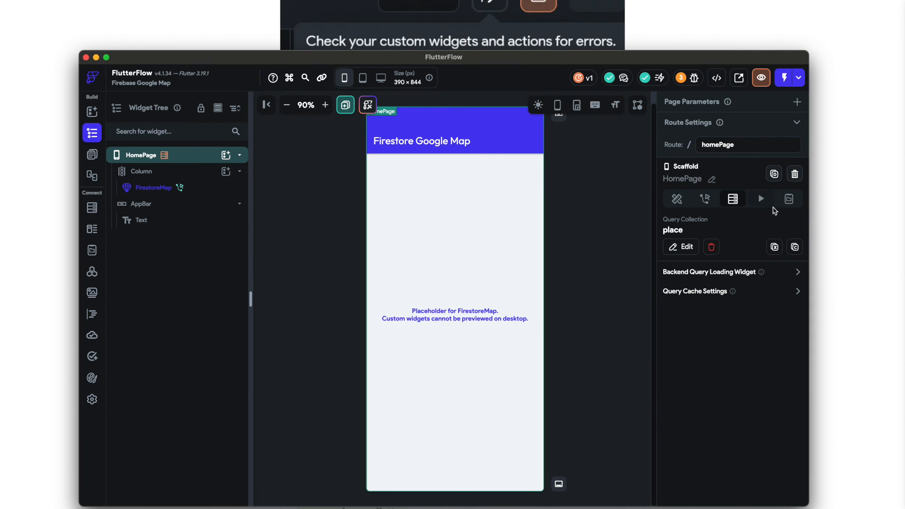
left_click(788, 198)
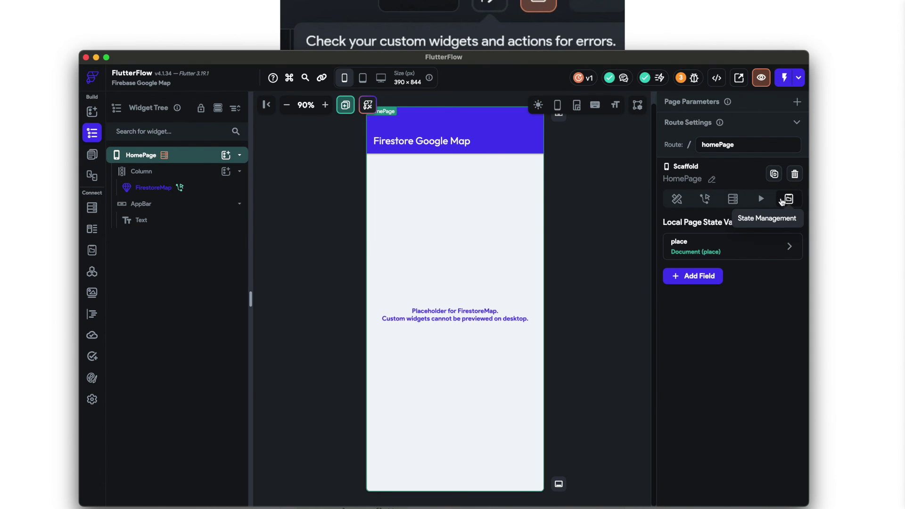
left_click(722, 243)
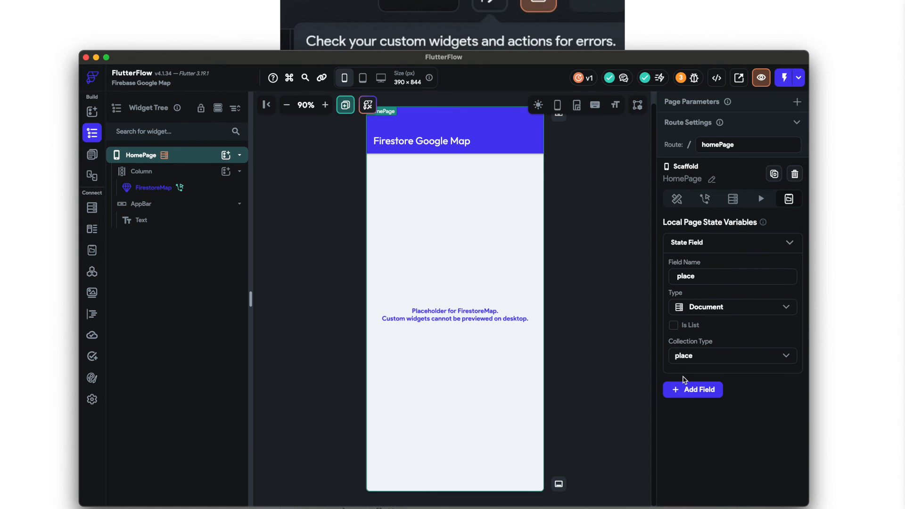
left_click_drag(700, 277, 668, 276)
left_click(693, 357)
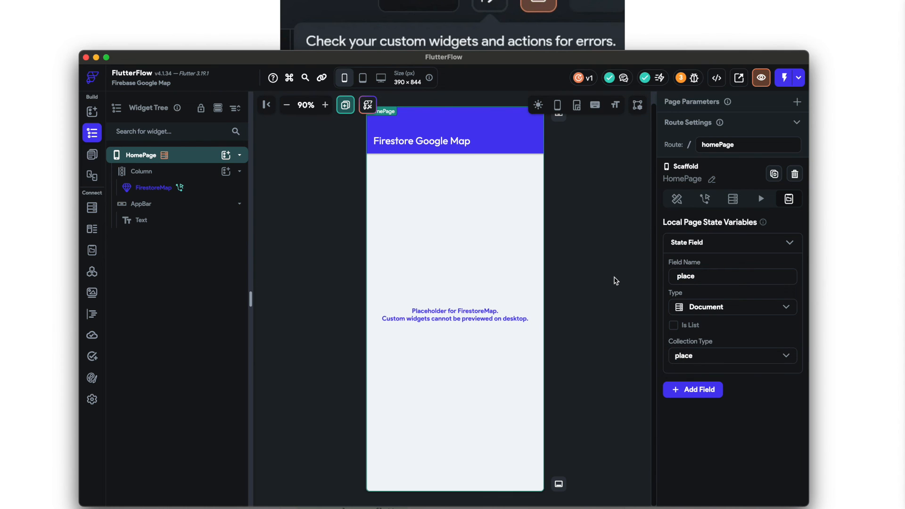